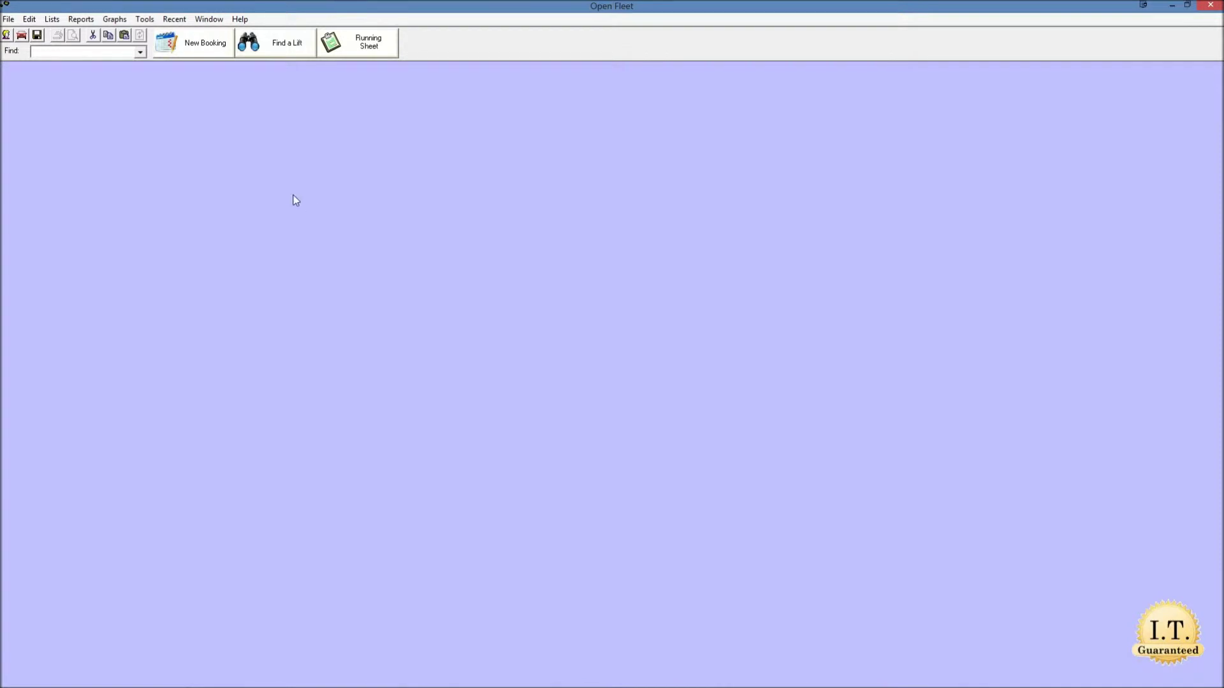
Step: Open a New Booking form, which defaults to 18/10/2013 9:00 AM–5:00 PM in Central Large Vehicles
{"action": "left_click", "coordinate": [184, 53]}
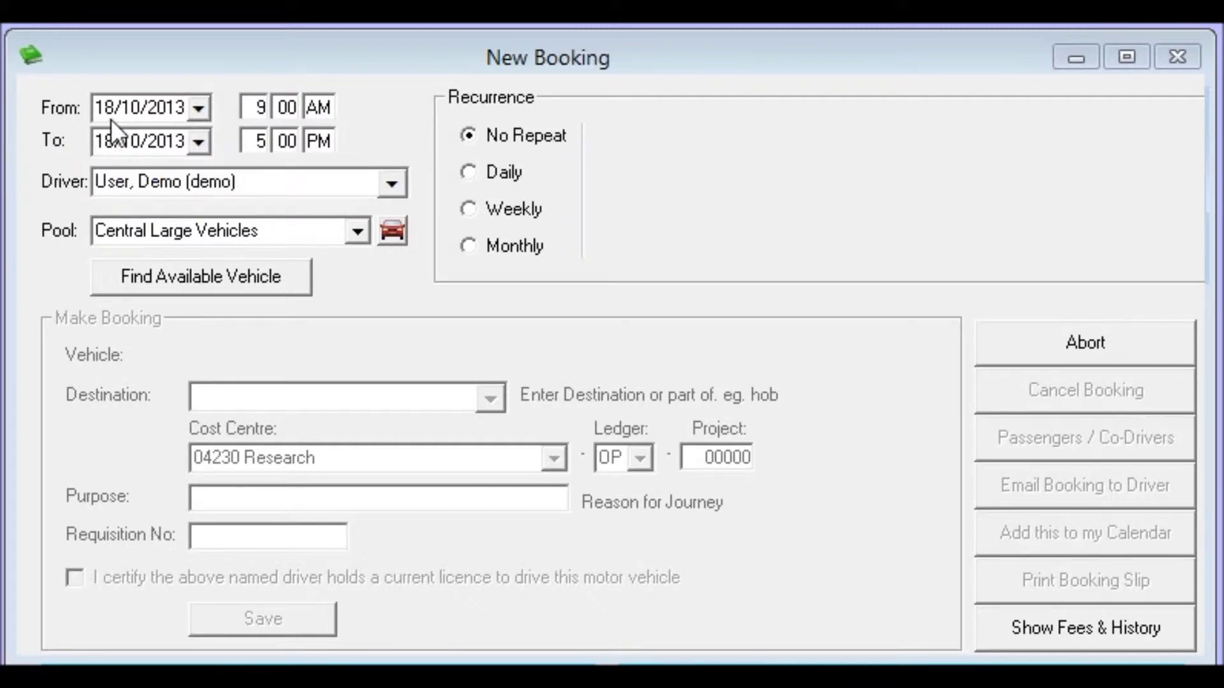
Step: Move the booking start to 19/10/2013 at 10 AM and the end date to 20/10/2013
{"action": "left_click", "coordinate": [116, 109]}
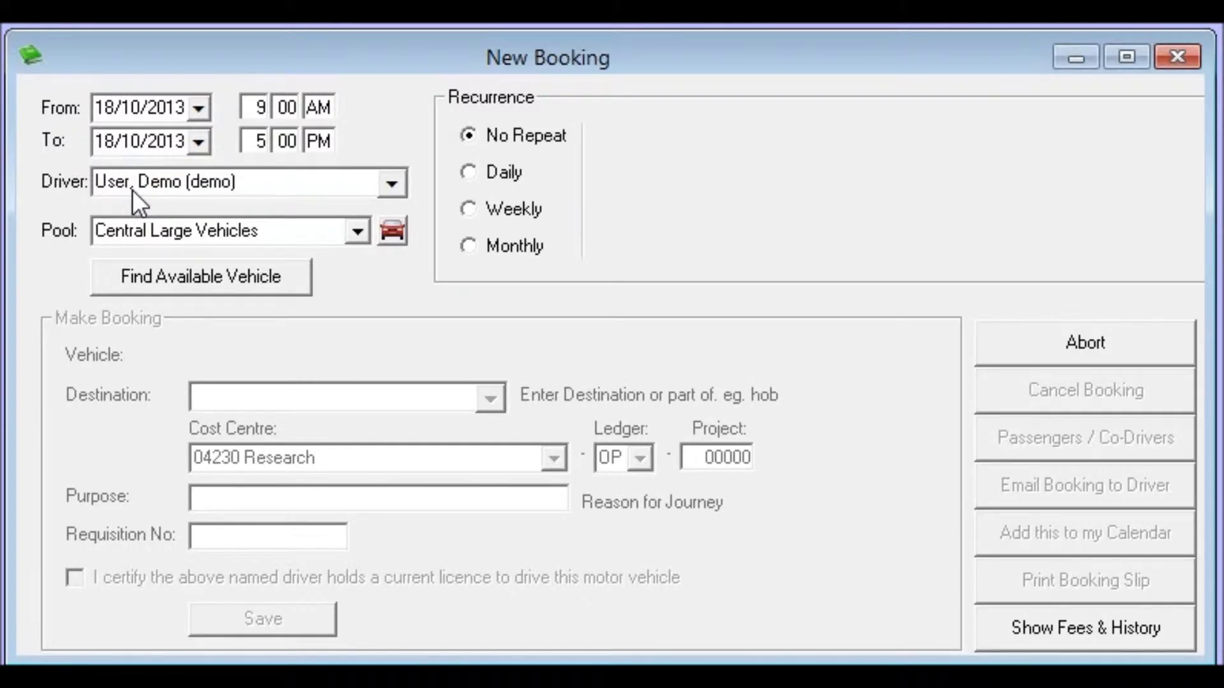
{"action": "key", "text": "Up"}
{"action": "key", "text": "Tab"}
{"action": "left_click", "coordinate": [257, 108]}
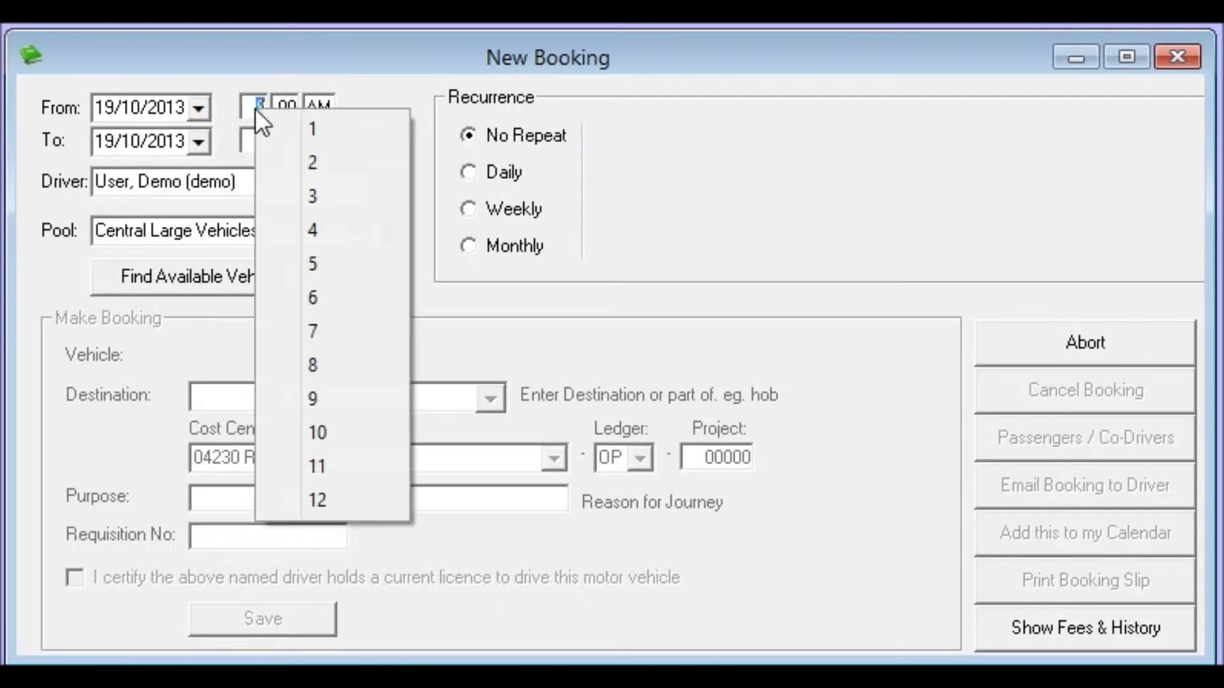
{"action": "left_click", "coordinate": [319, 441]}
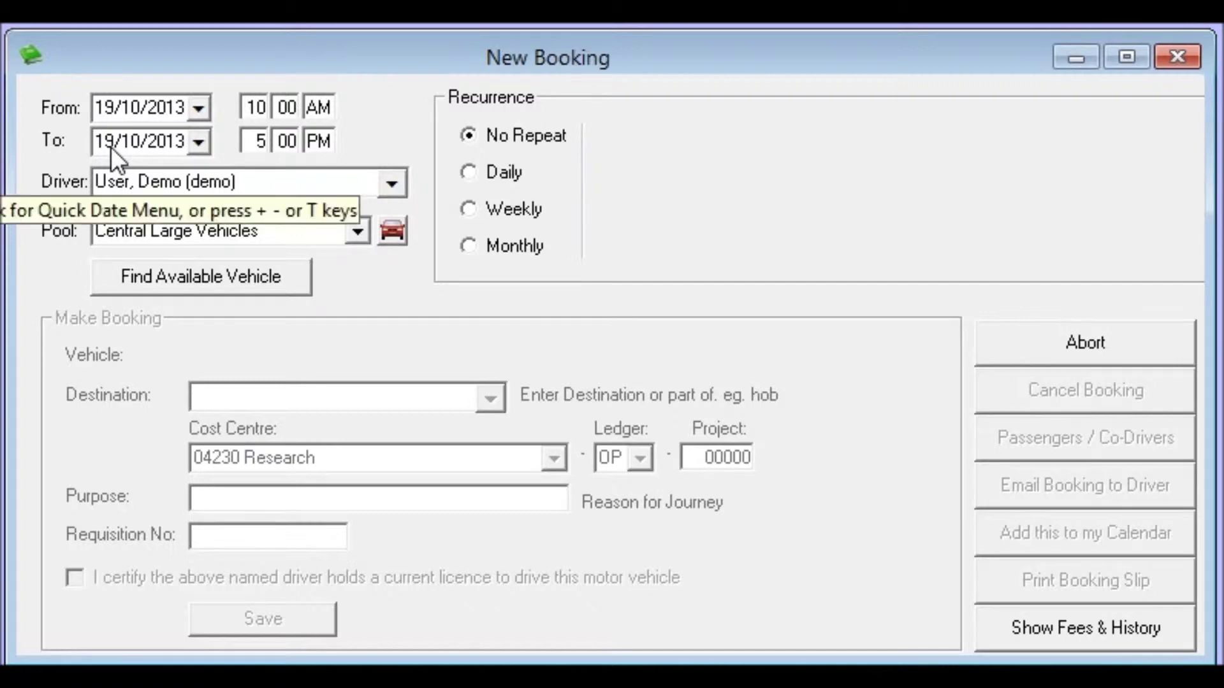
{"action": "key", "text": "Tab"}
{"action": "key", "text": "Tab"}
{"action": "key", "text": "Tab"}
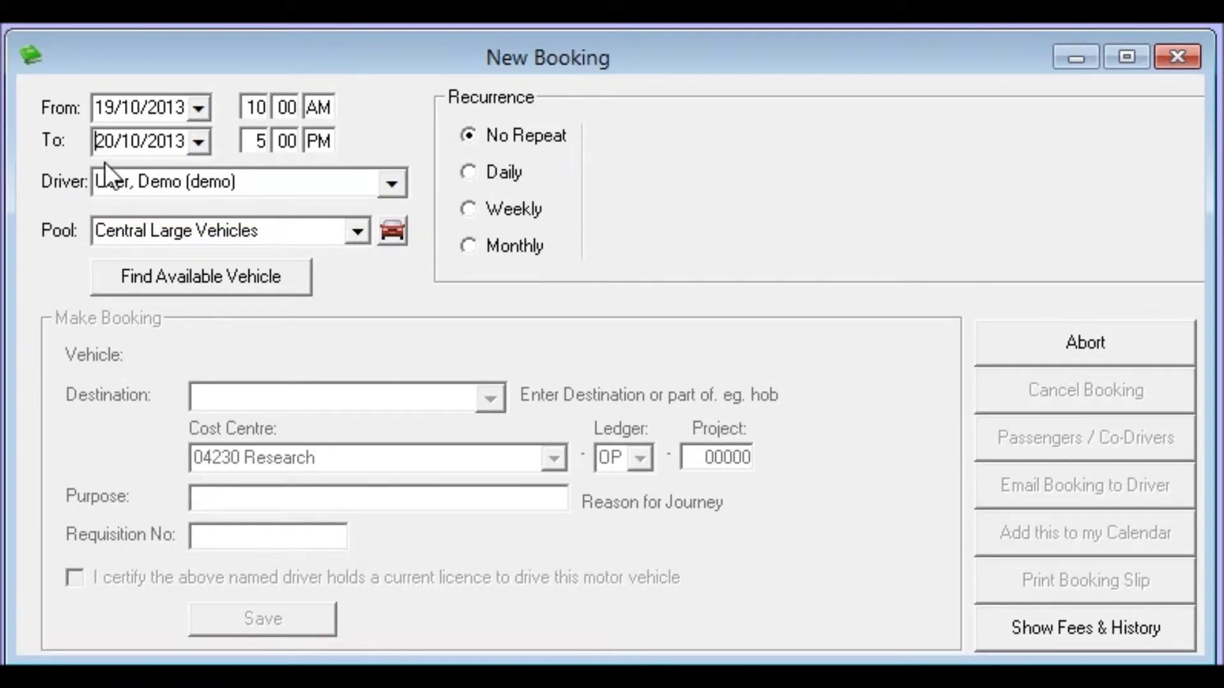
{"action": "key", "text": "Tab"}
Step: Set the return time to 9:00 AM on 20/10/2013, keeping the 10 AM start
{"action": "left_click", "coordinate": [255, 140]}
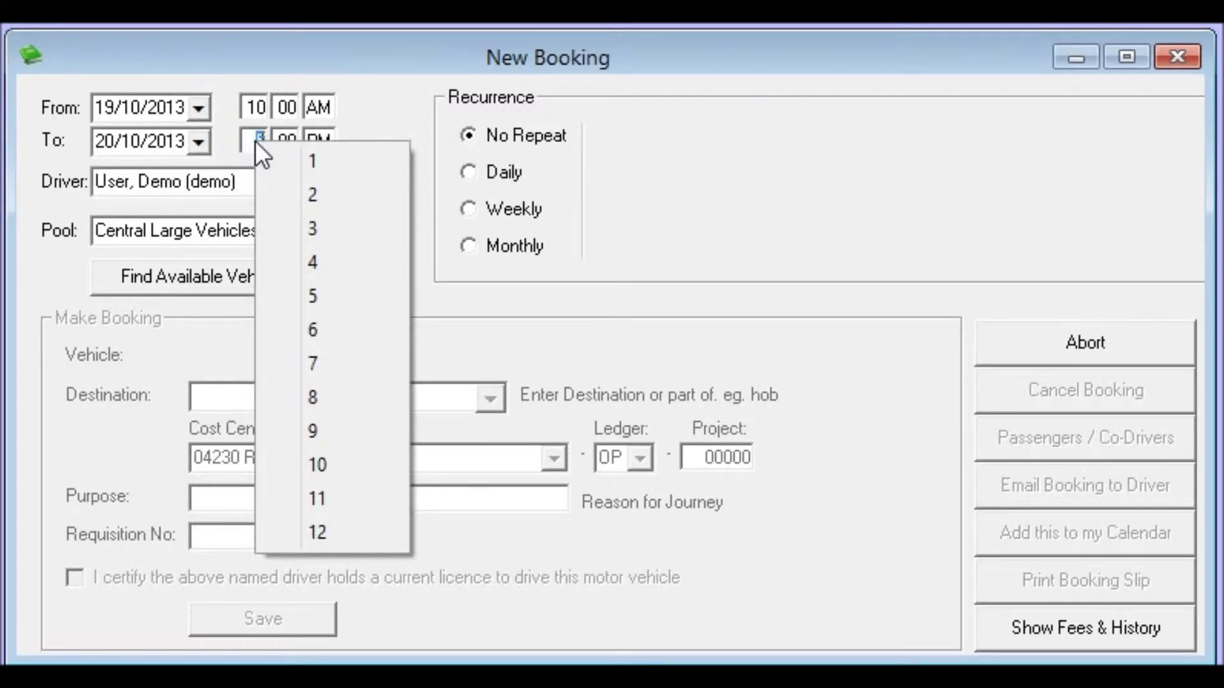
{"action": "left_click", "coordinate": [288, 431]}
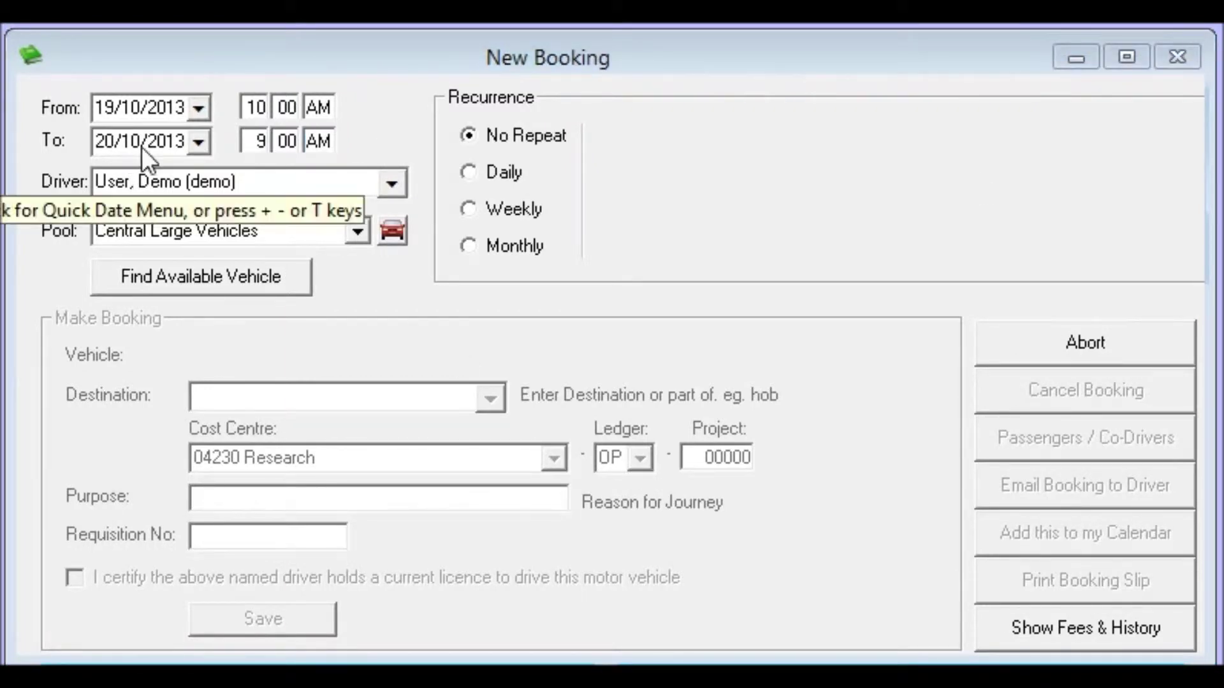
{"action": "left_click", "coordinate": [259, 108]}
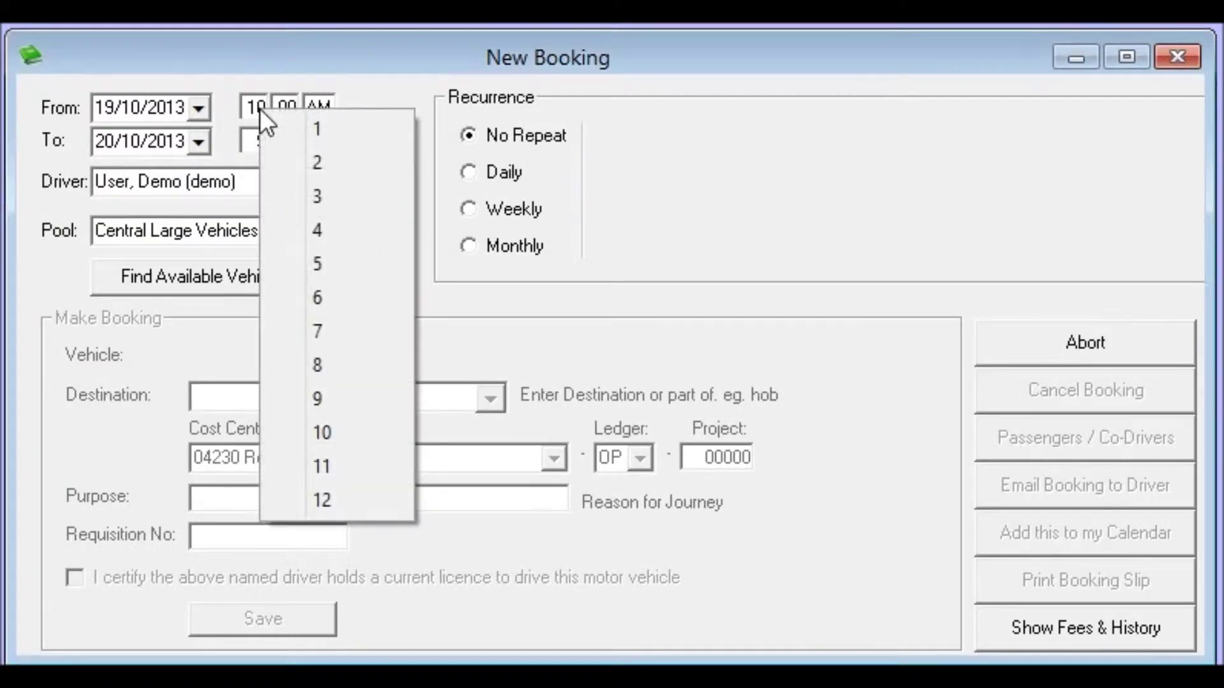
{"action": "left_click", "coordinate": [249, 108]}
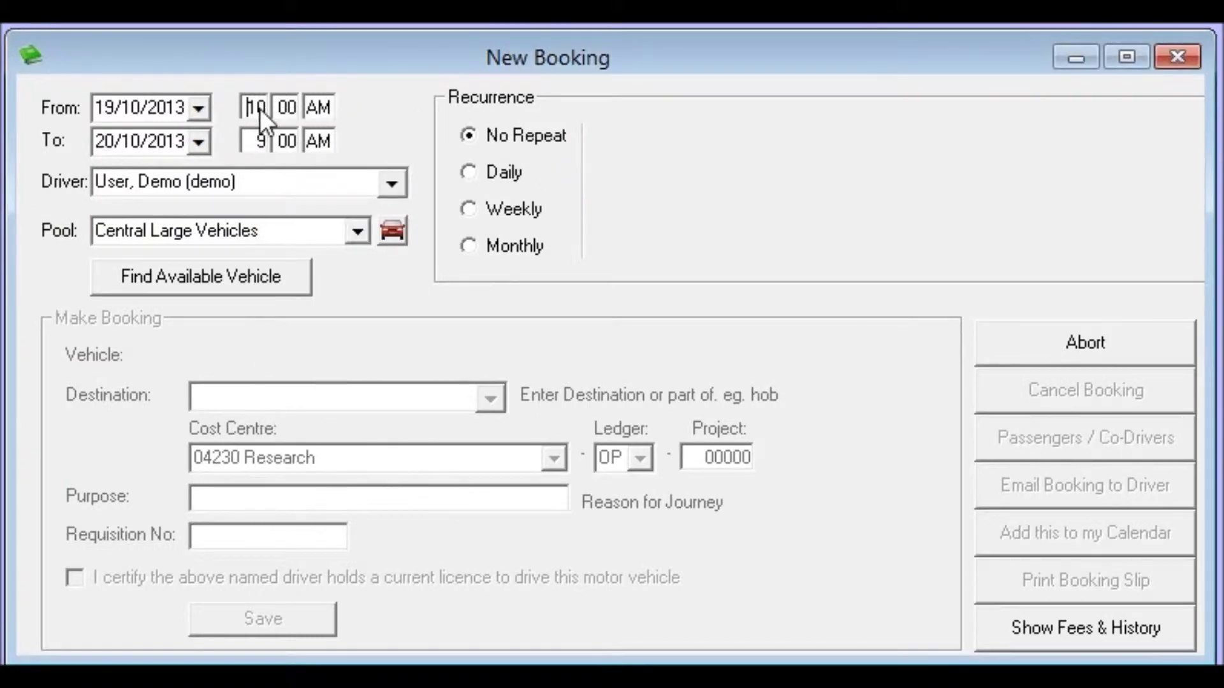
{"action": "type", "text": "10"}
Step: Check the Quick Dates options on the end and start date fields
{"action": "right_click", "coordinate": [109, 140]}
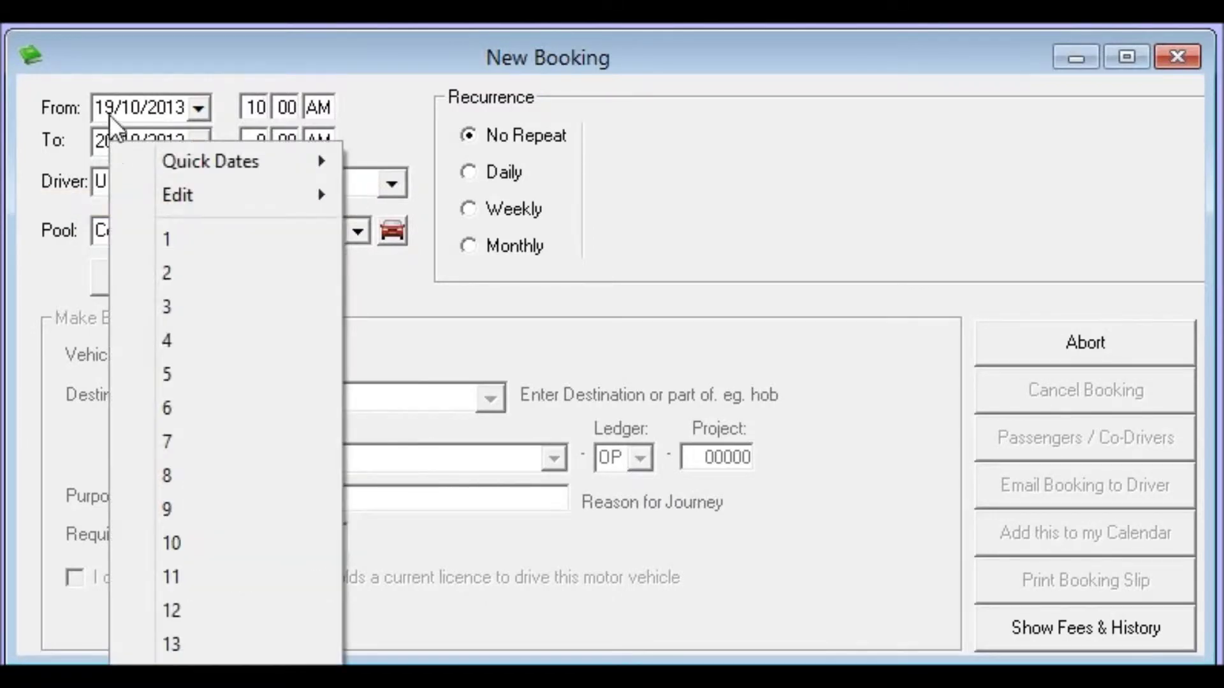
{"action": "right_click", "coordinate": [135, 109]}
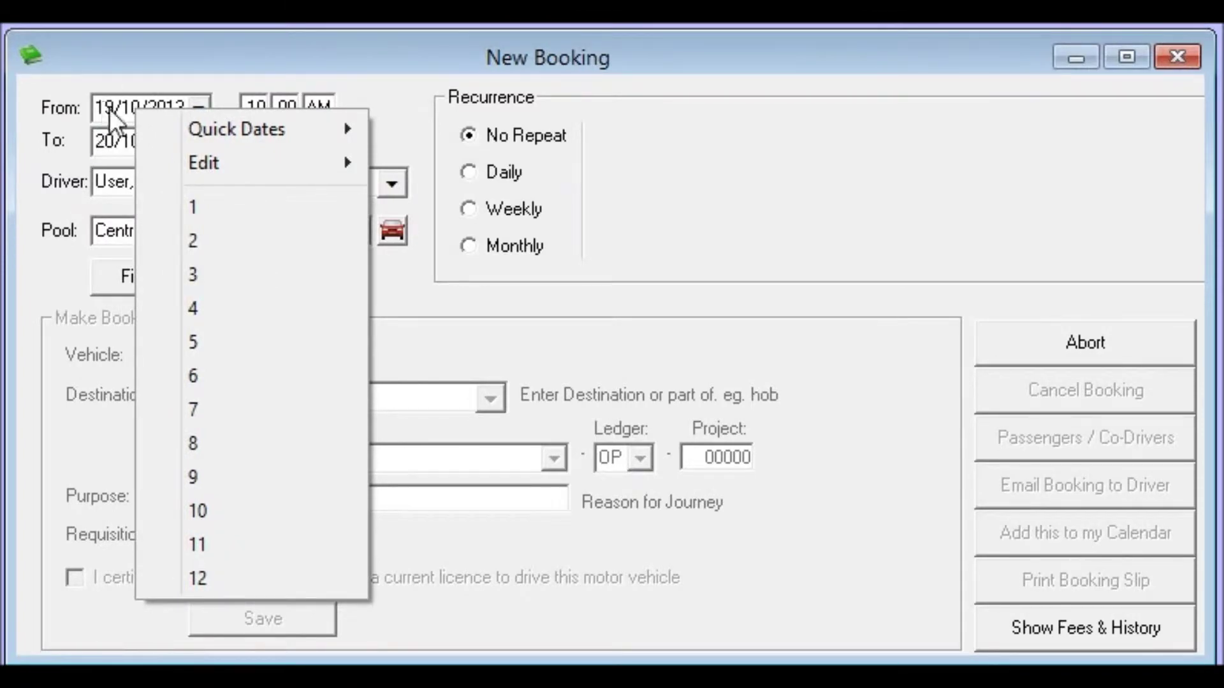
{"action": "left_click", "coordinate": [135, 109]}
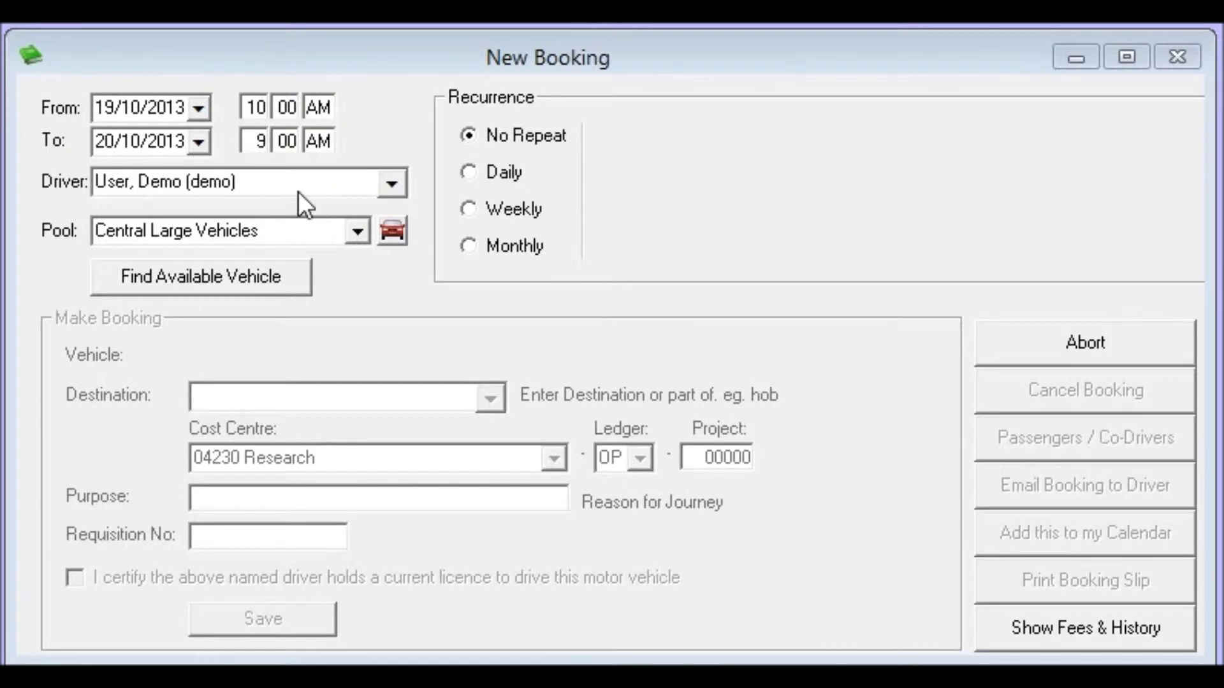
{"action": "left_click", "coordinate": [297, 188]}
Step: Search drivers by surname and assign the one with an unexpired licence, giving cost centre 00001 Stores
{"action": "left_click_drag", "start_coordinate": [297, 185], "coordinate": [40, 185]}
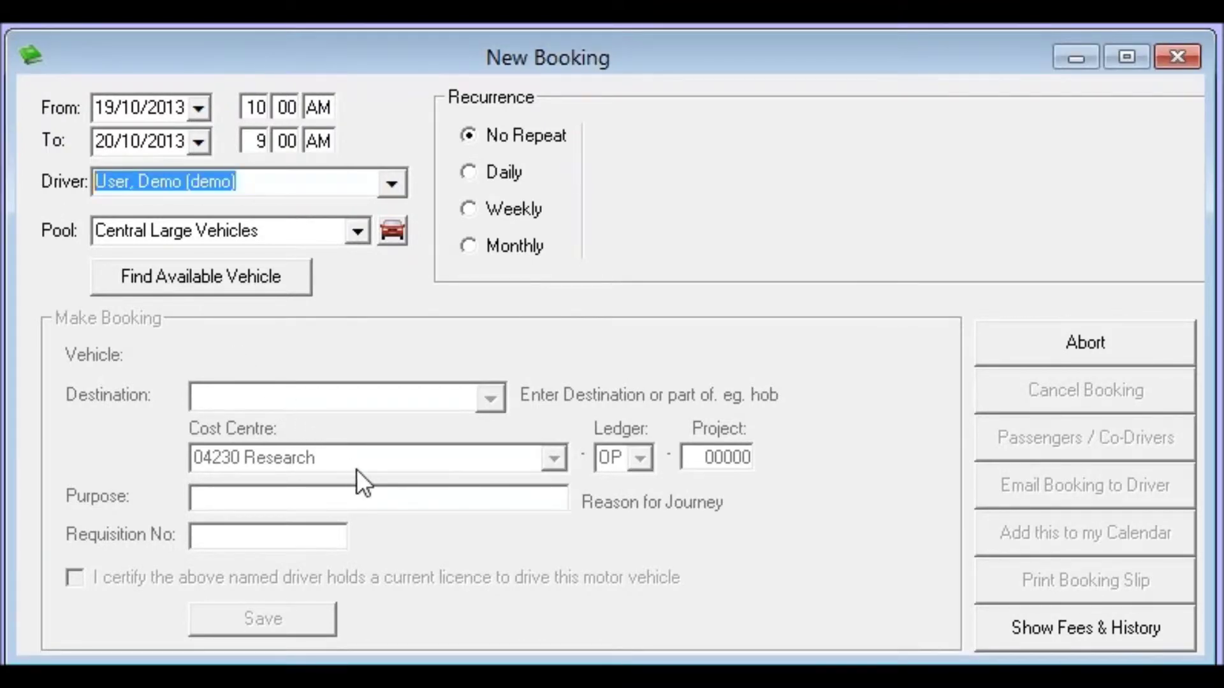
{"action": "type", "text": "smith"}
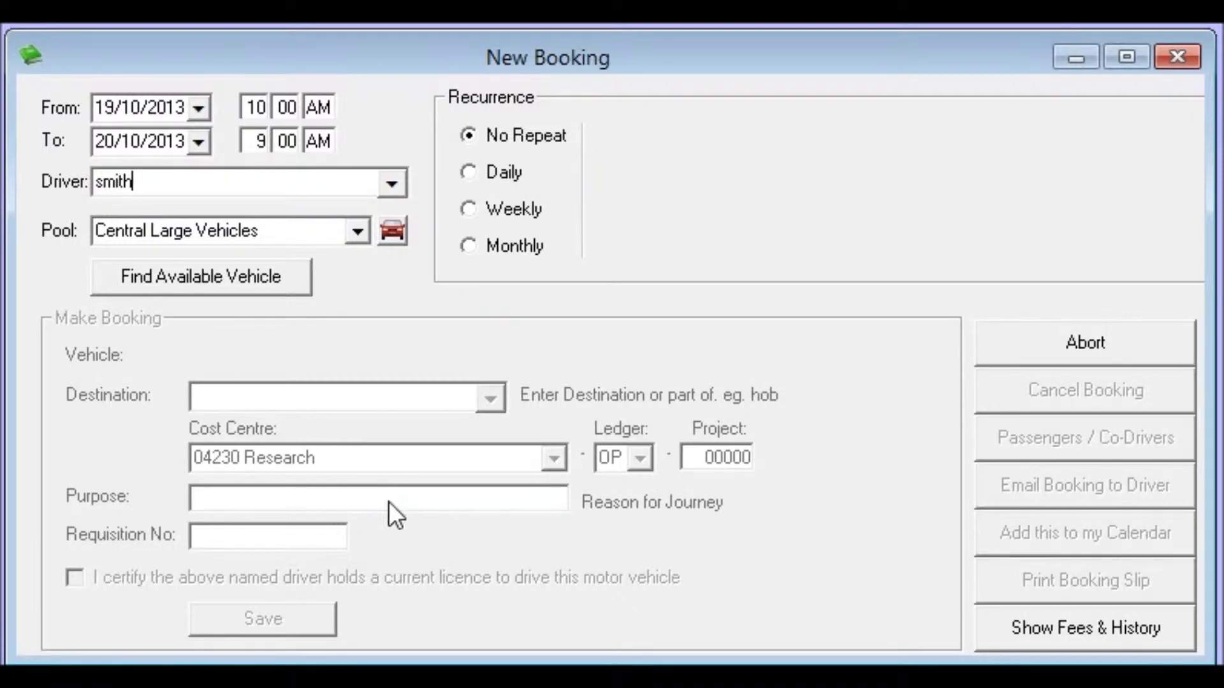
{"action": "key", "text": "Return"}
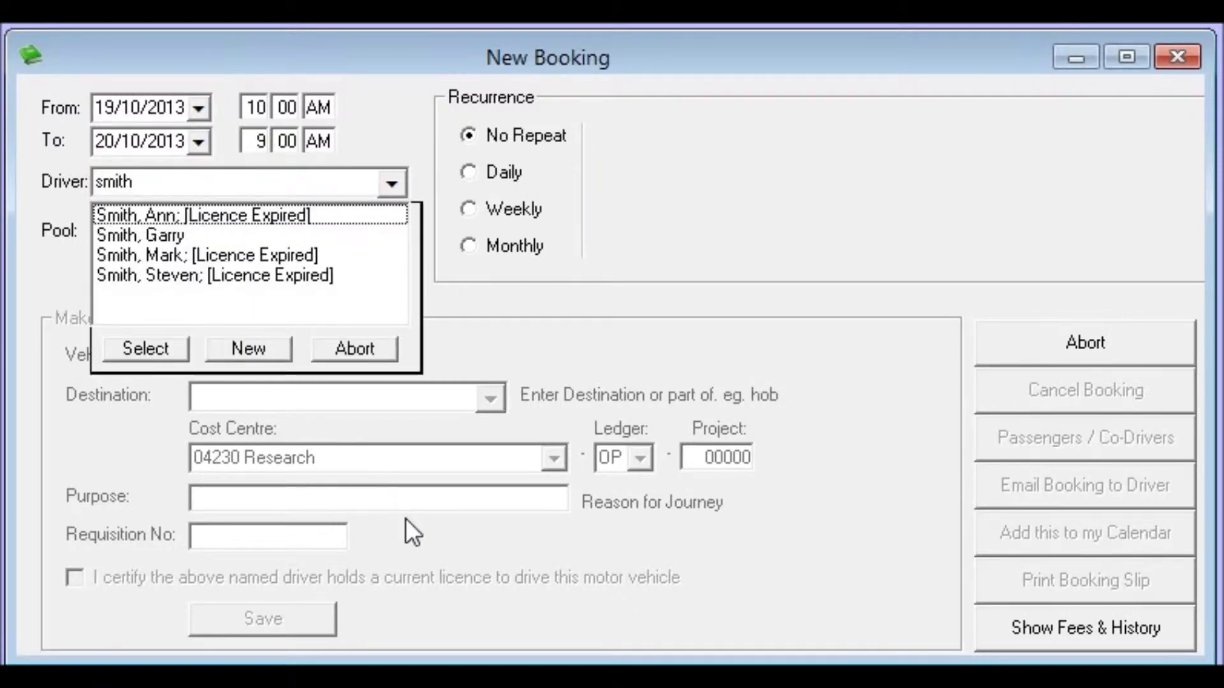
{"action": "key", "text": "Down"}
{"action": "key", "text": "Down"}
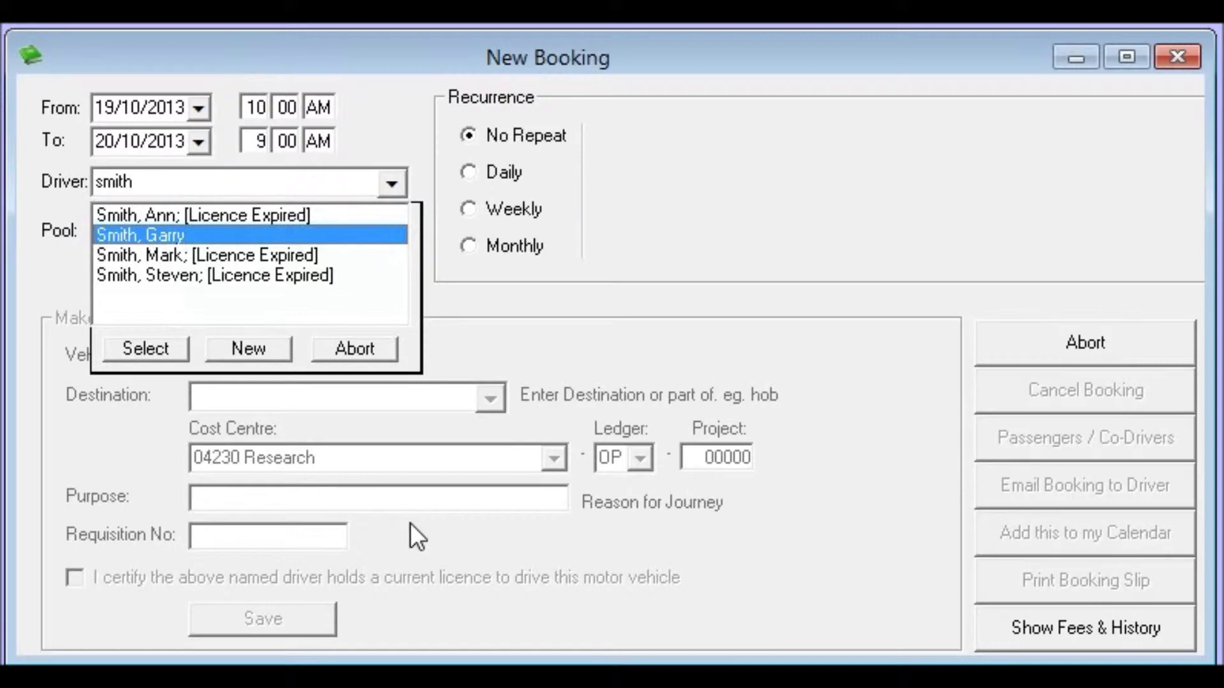
{"action": "key", "text": "Return"}
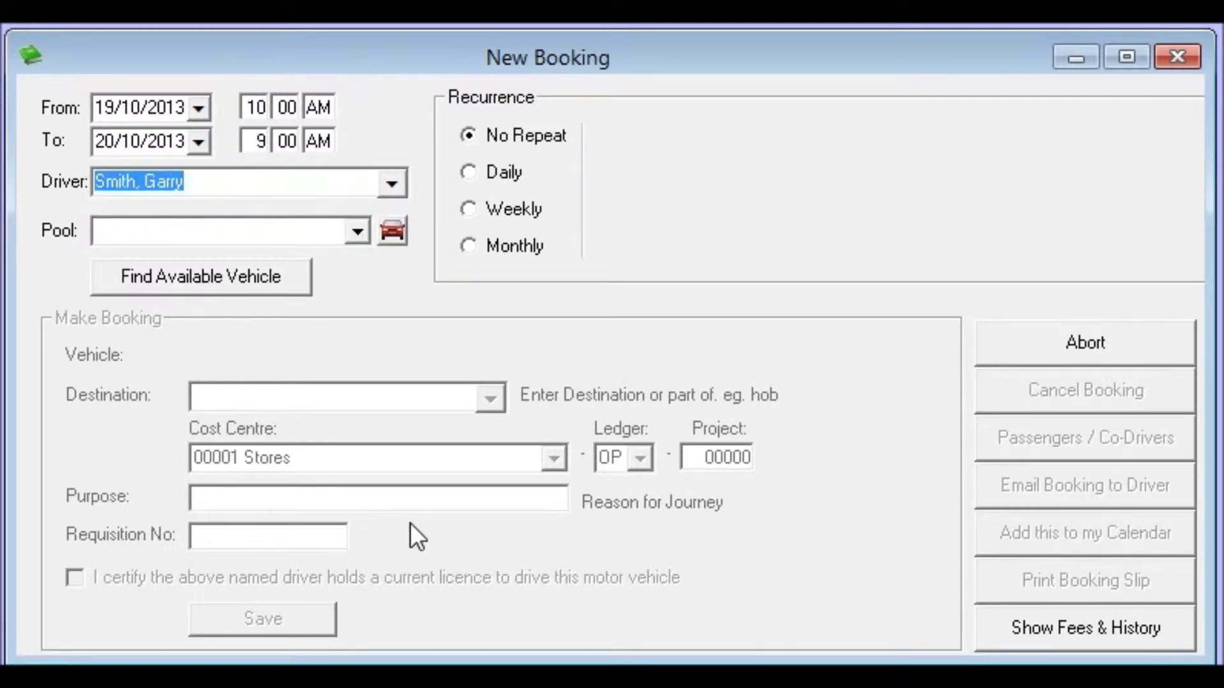
{"action": "key", "text": "Tab"}
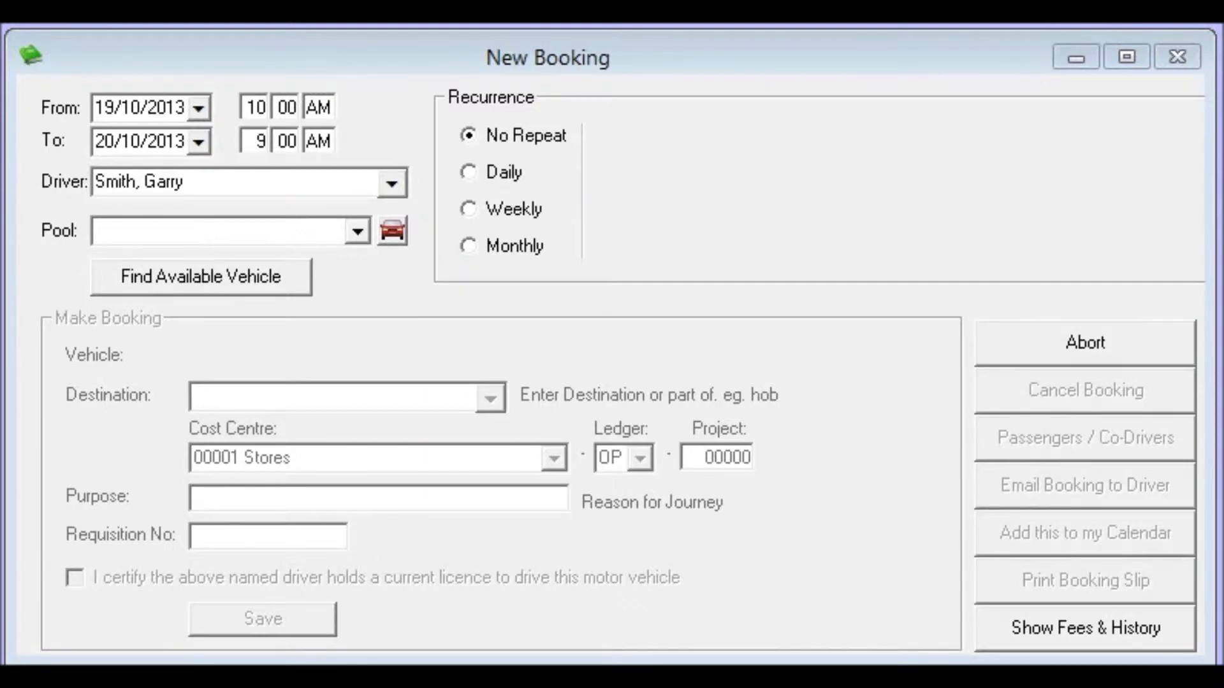
{"action": "left_click", "coordinate": [231, 231]}
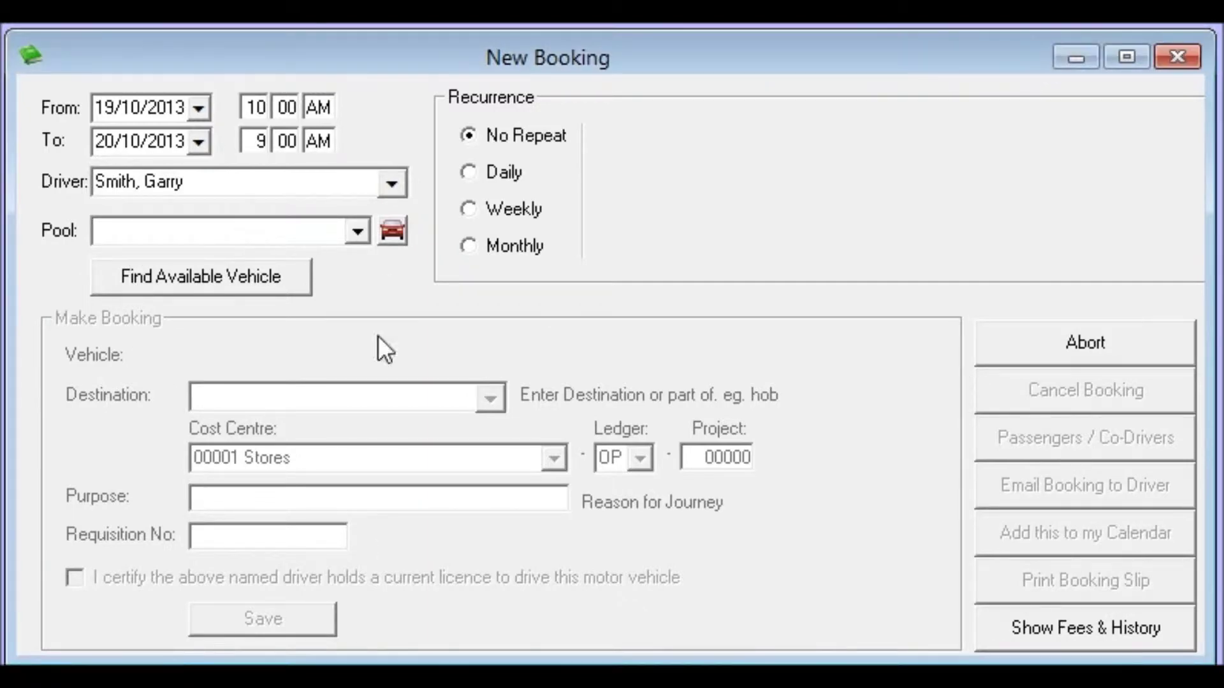
Step: Autocomplete the pool to Central Large Vehicles from 'Cen'
{"action": "type", "text": "Central Large Vehicles"}
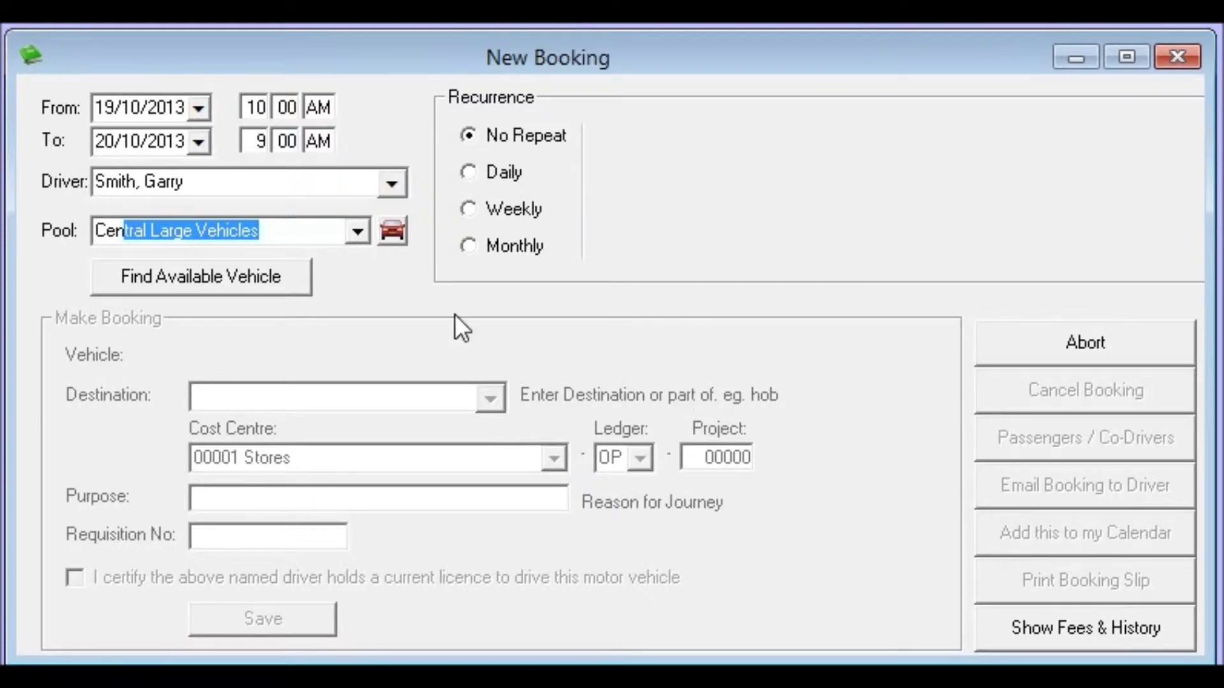
{"action": "key", "text": "Tab"}
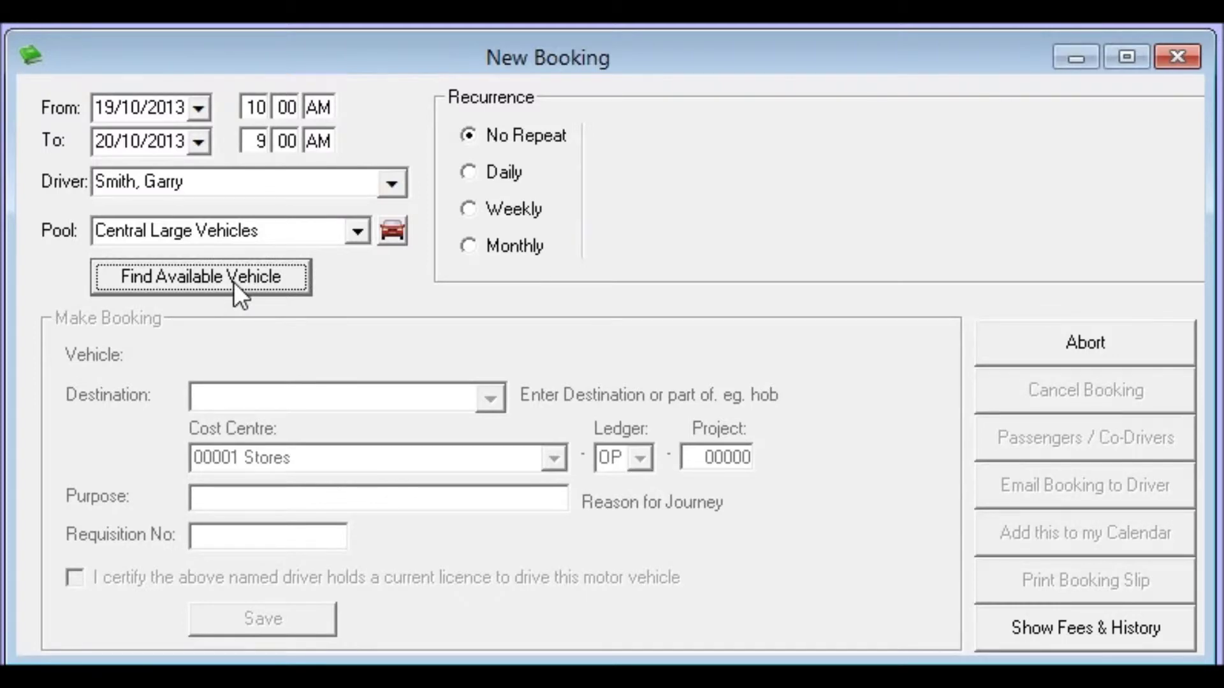
Step: Pick an available vehicle, a white Holden Omega Utility, and set the destination to Hobart
{"action": "left_click", "coordinate": [212, 281]}
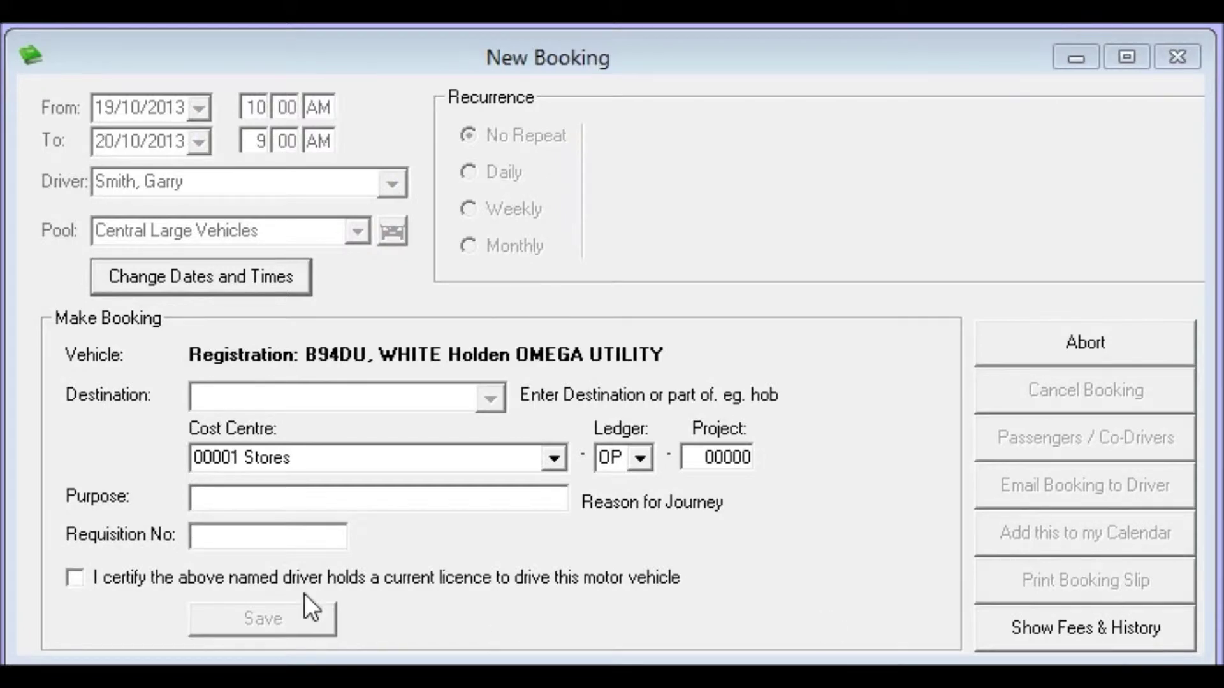
{"action": "left_click", "coordinate": [223, 400]}
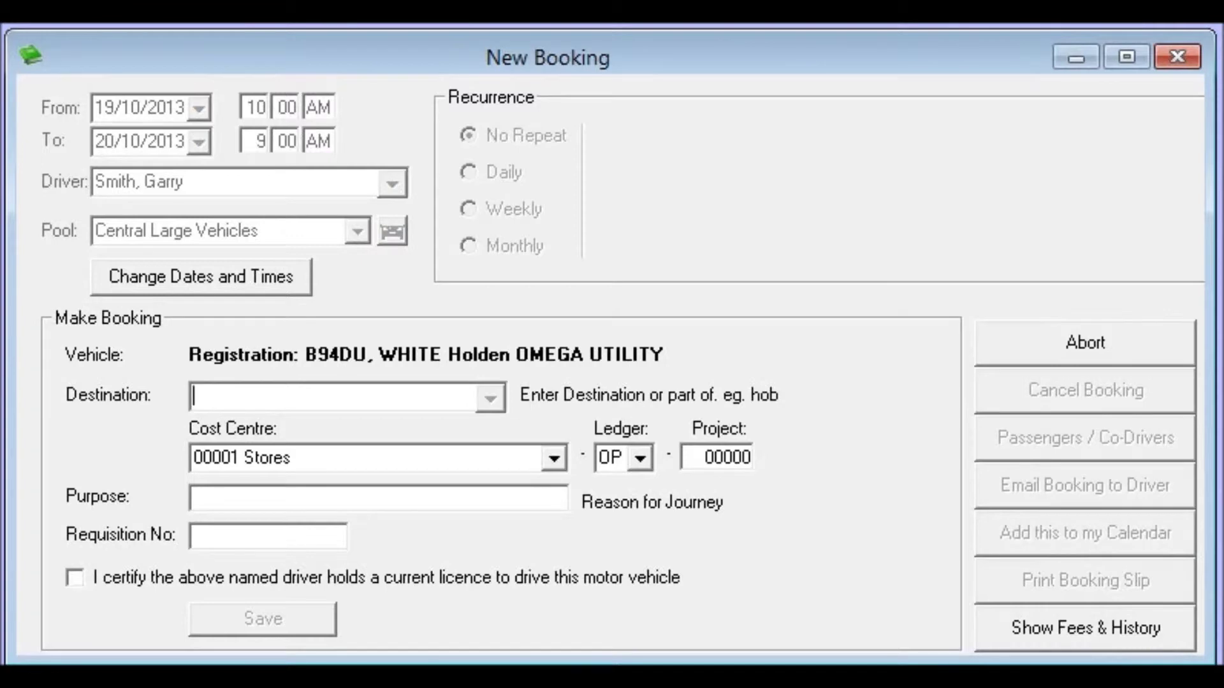
{"action": "type", "text": "hob"}
{"action": "key", "text": "Return"}
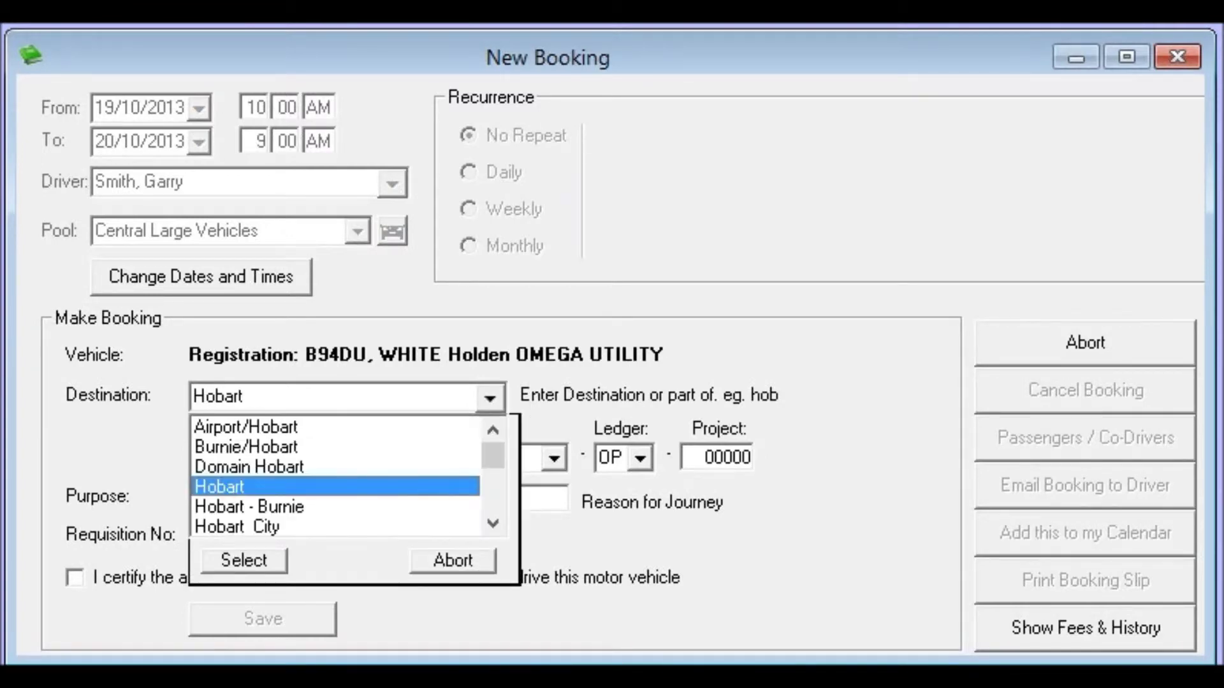
{"action": "key", "text": "Return"}
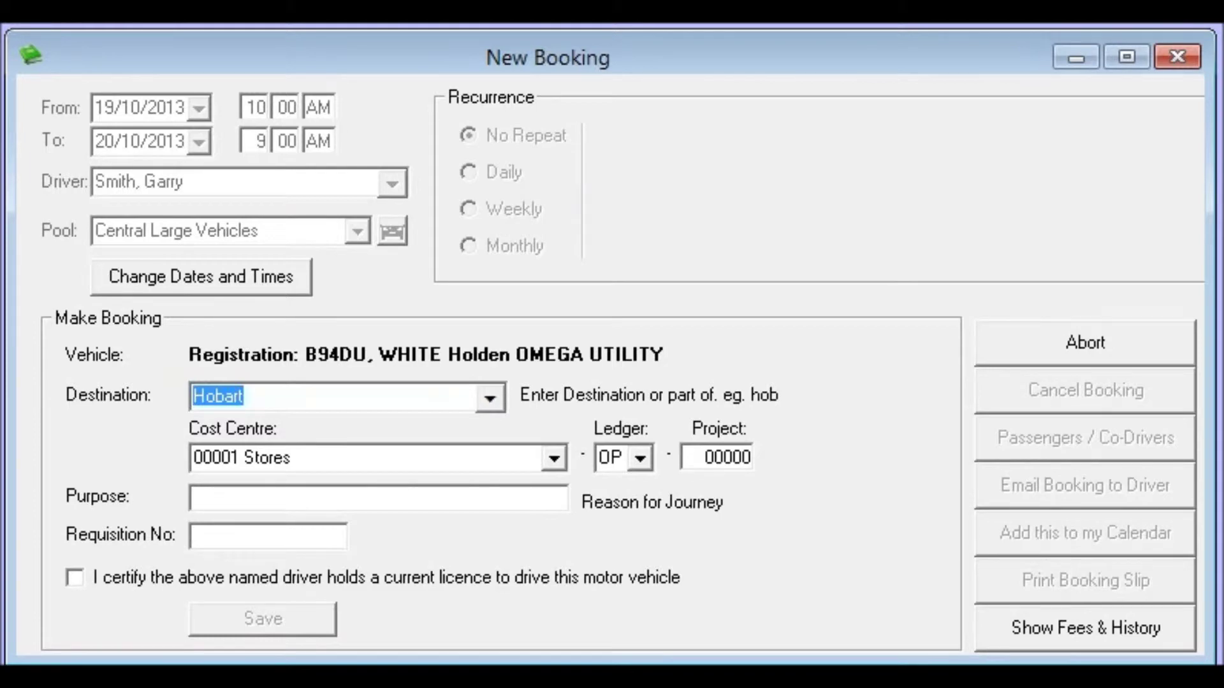
{"action": "key", "text": "Tab"}
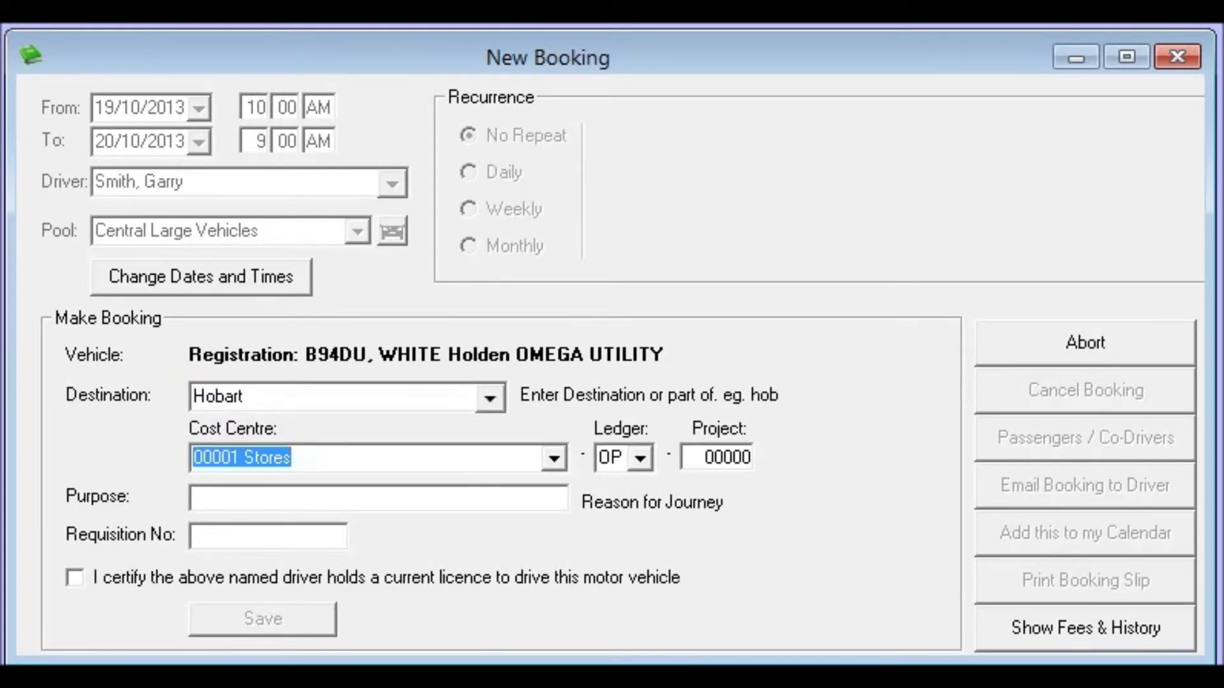
Step: Enter project 12345, purpose Meeting and requisition number N1234
{"action": "key", "text": "Tab"}
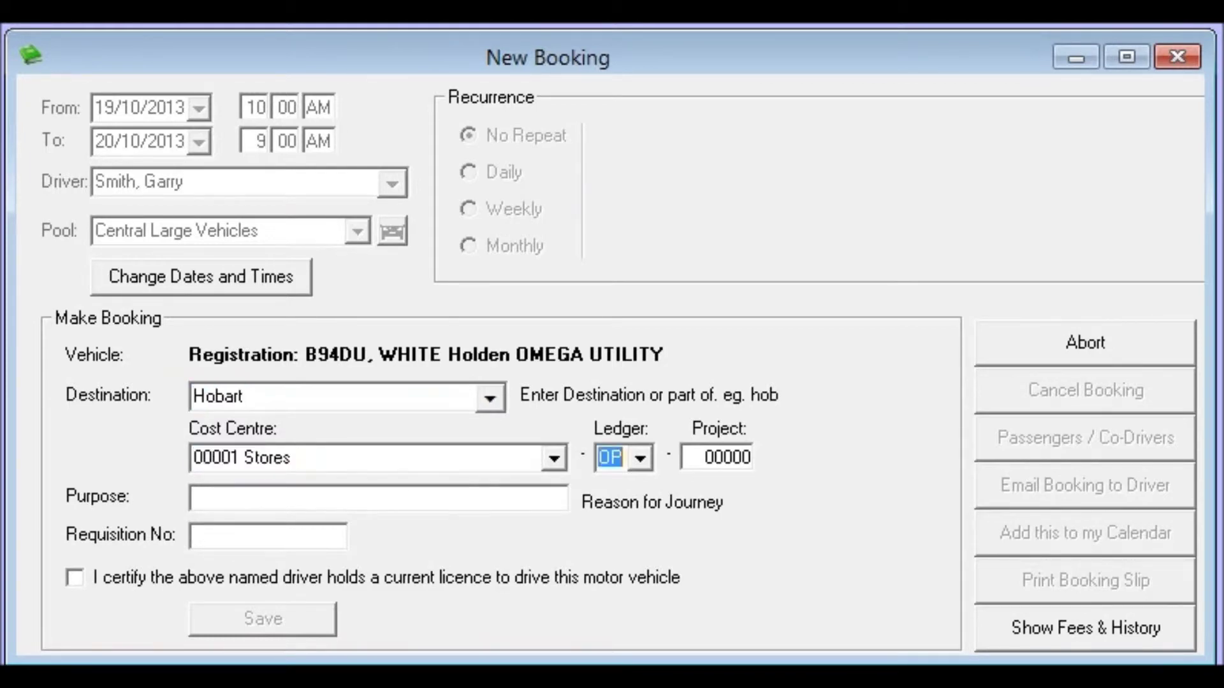
{"action": "key", "text": "Tab"}
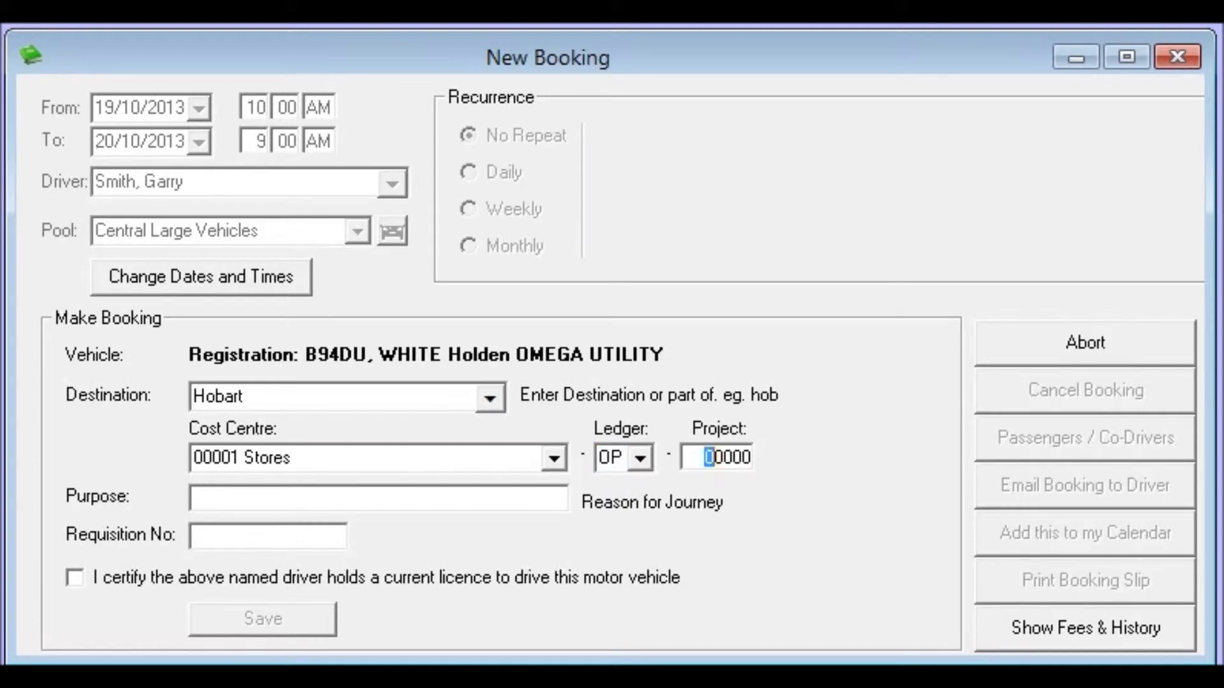
{"action": "key", "text": "shift+End"}
{"action": "type", "text": "12345"}
{"action": "key", "text": "Tab"}
{"action": "type", "text": "Meeting"}
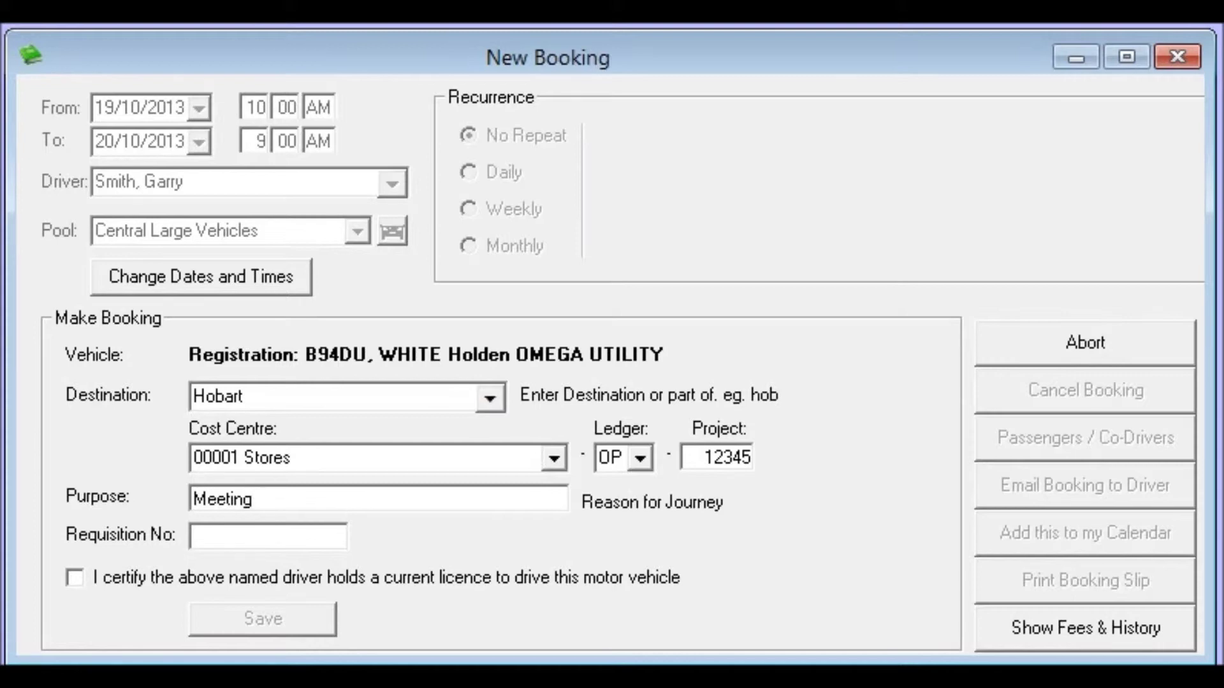
{"action": "key", "text": "Tab"}
{"action": "type", "text": "N1234"}
{"action": "left_click", "coordinate": [78, 576]}
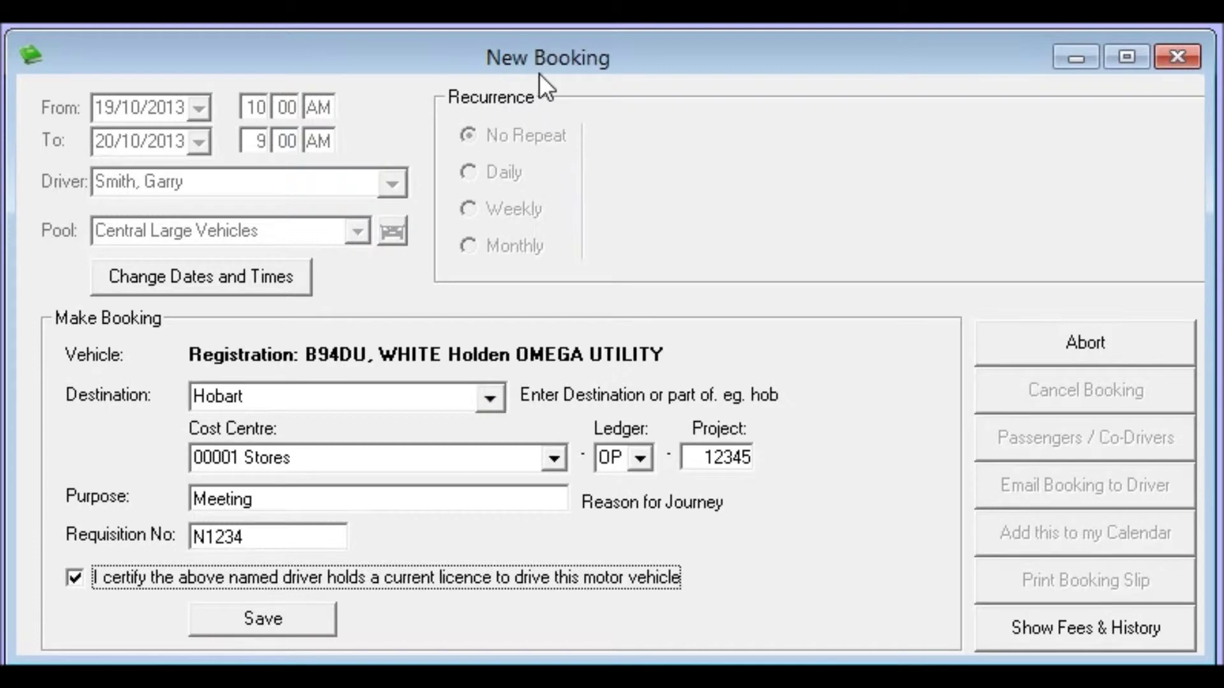
Step: Save the Hobart booking with the current-licence certification ticked
{"action": "left_click", "coordinate": [262, 620]}
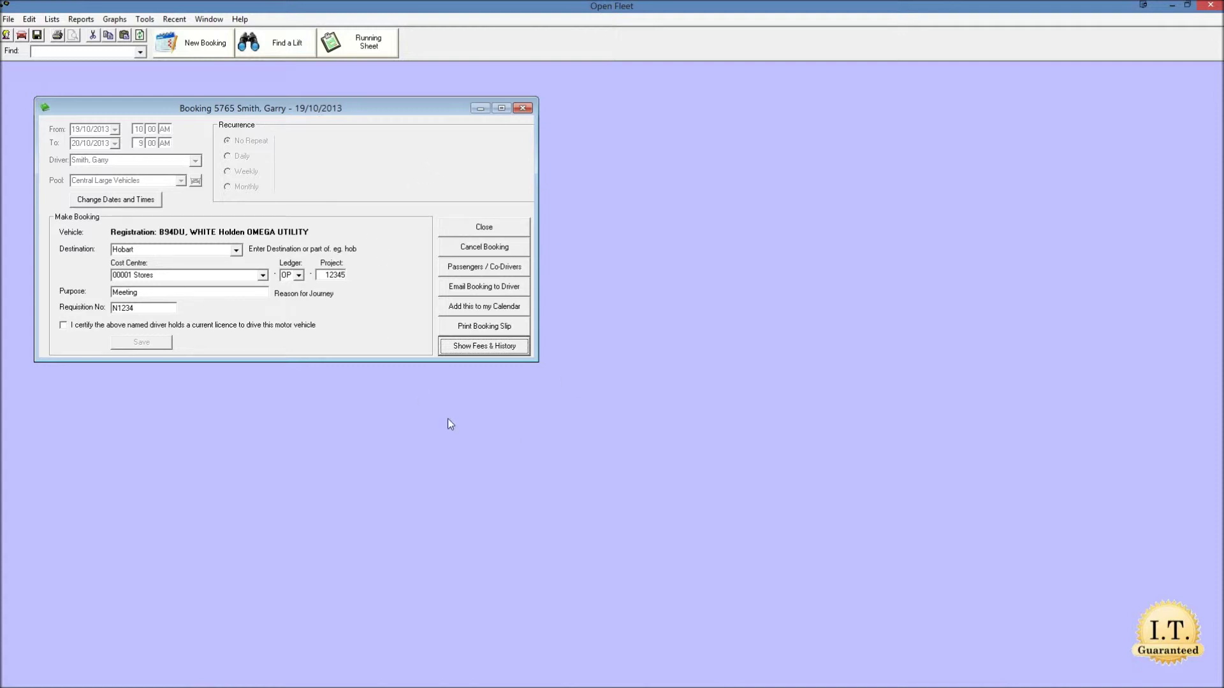
{"action": "left_click", "coordinate": [450, 352]}
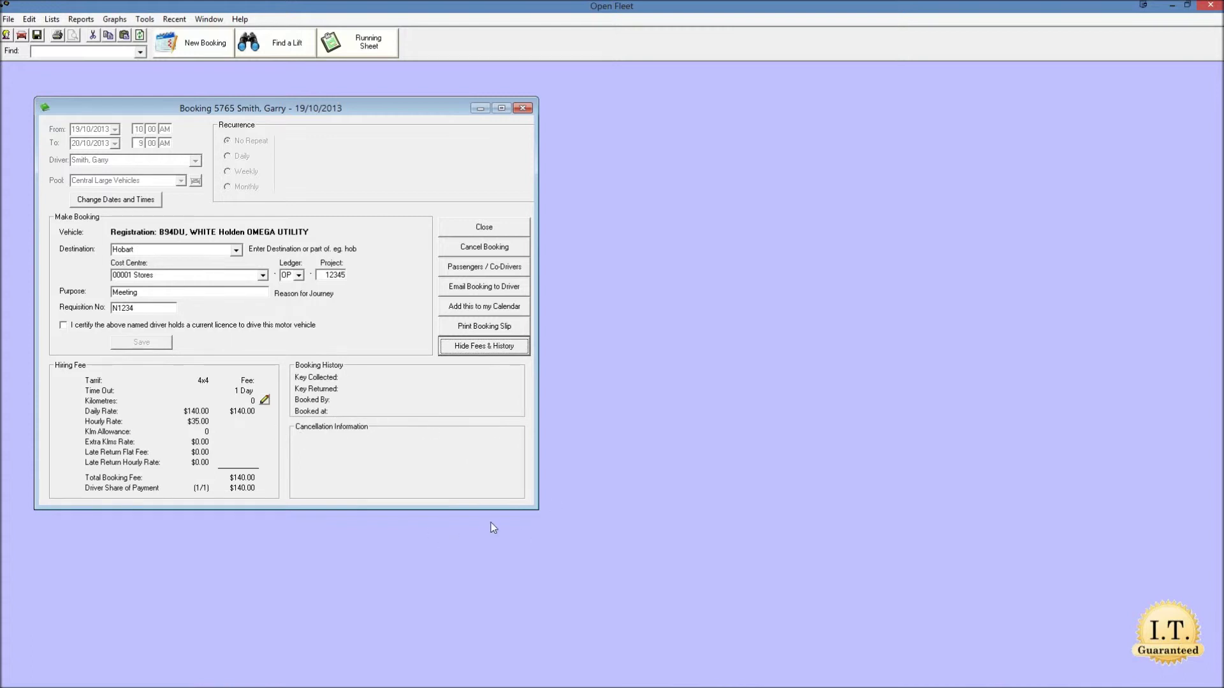
{"action": "left_click", "coordinate": [507, 354]}
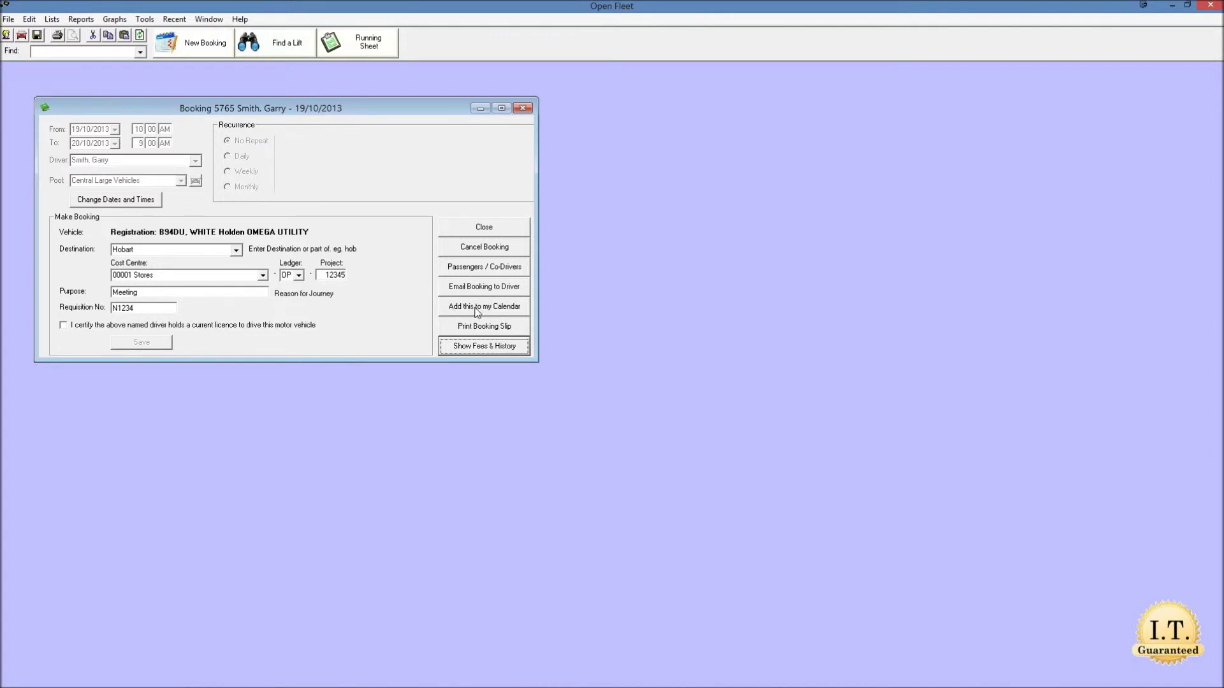
{"action": "left_click", "coordinate": [520, 311]}
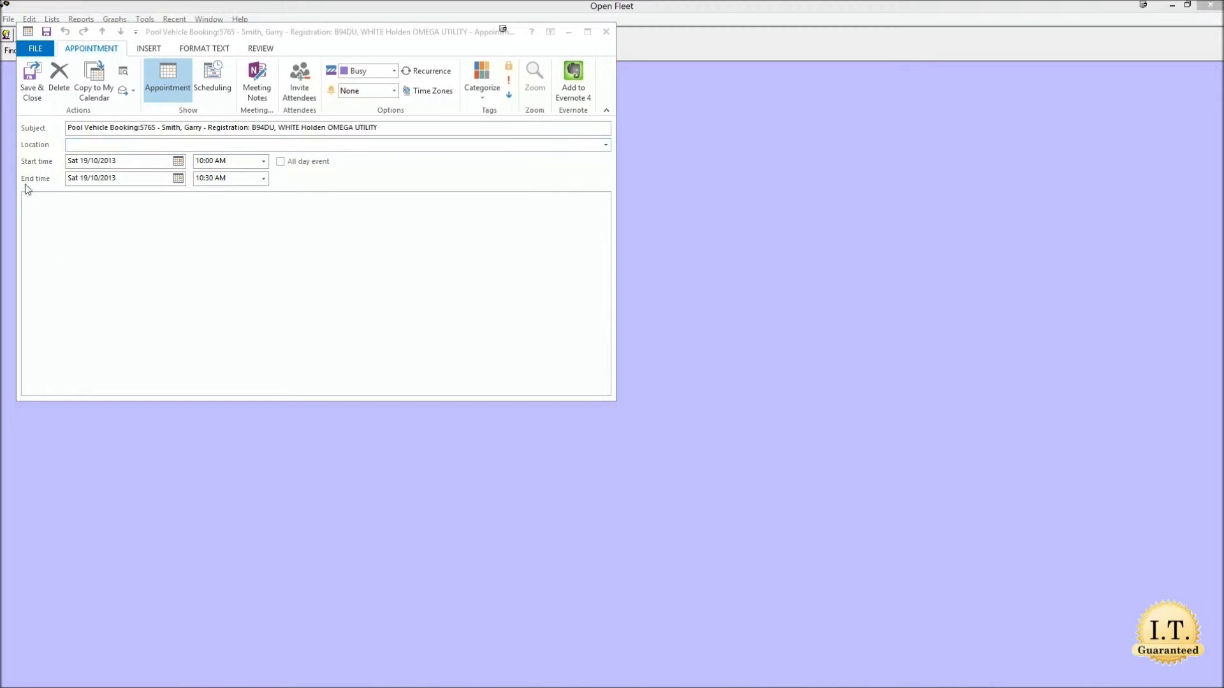
Step: Discard the Outlook calendar appointment unsaved and bring up the booking email to the driver
{"action": "left_click", "coordinate": [606, 32]}
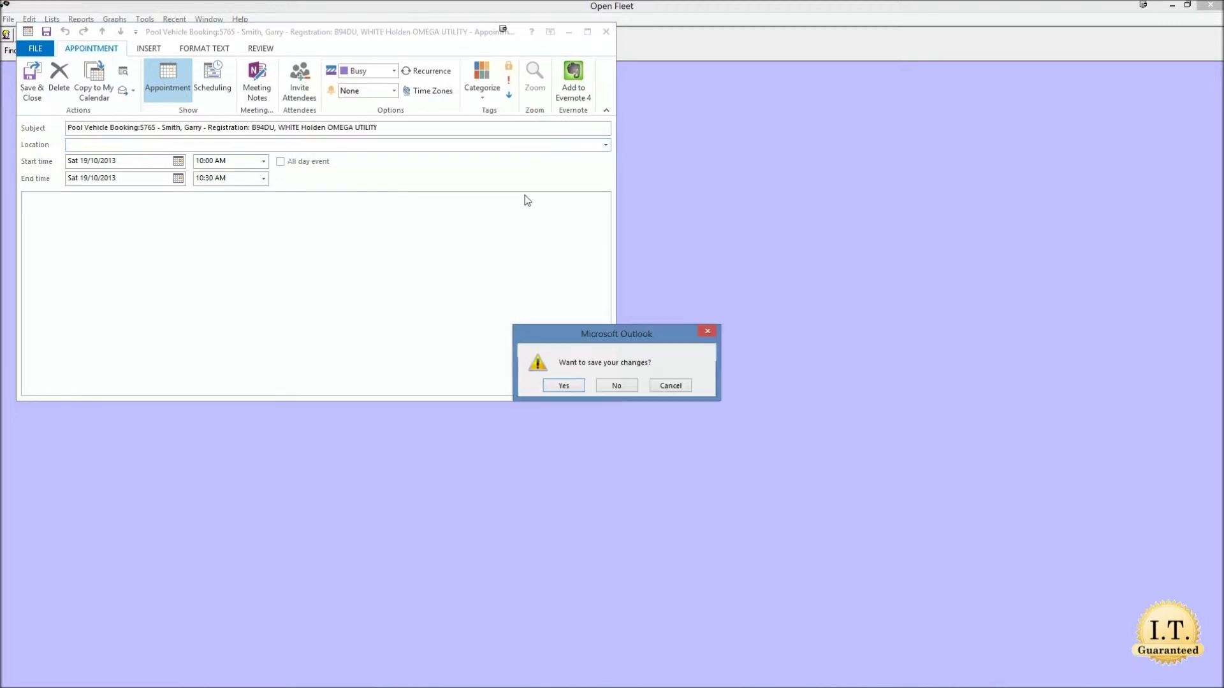
{"action": "left_click", "coordinate": [630, 387]}
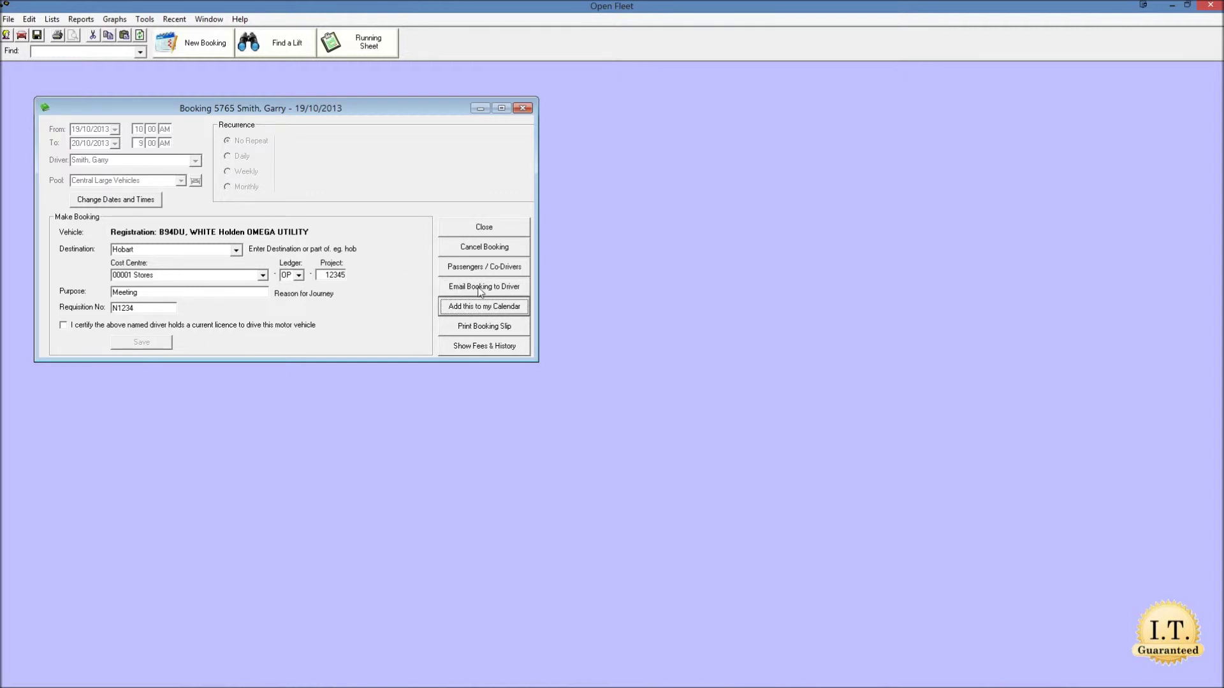
{"action": "left_click", "coordinate": [481, 291]}
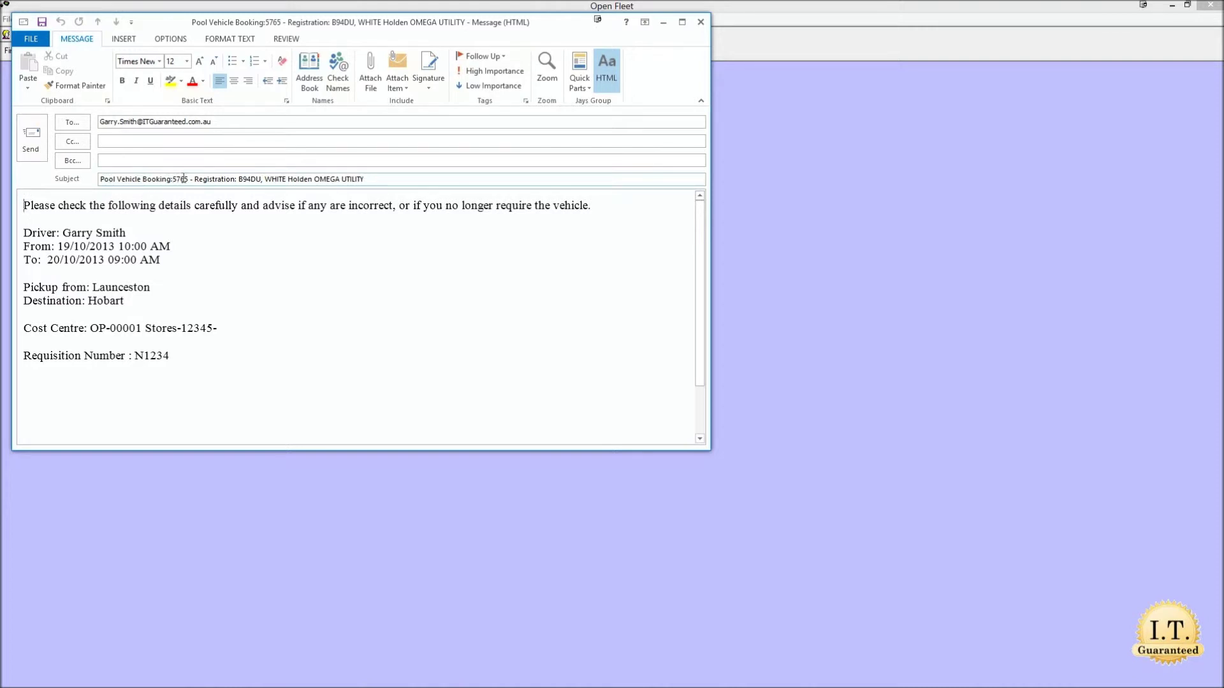
Step: Review the email's vehicle subject and driver/date lines, then close it without saving
{"action": "left_click_drag", "start_coordinate": [193, 179], "coordinate": [364, 181]}
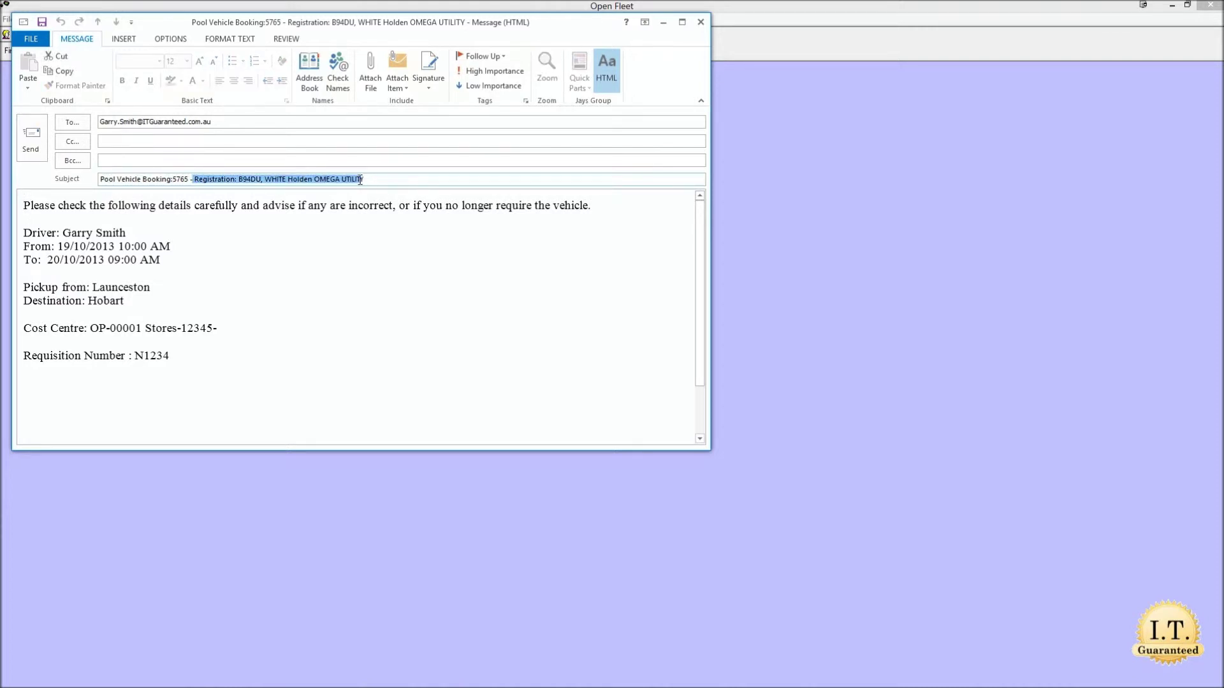
{"action": "left_click", "coordinate": [90, 245]}
{"action": "left_click_drag", "start_coordinate": [35, 233], "coordinate": [167, 278]}
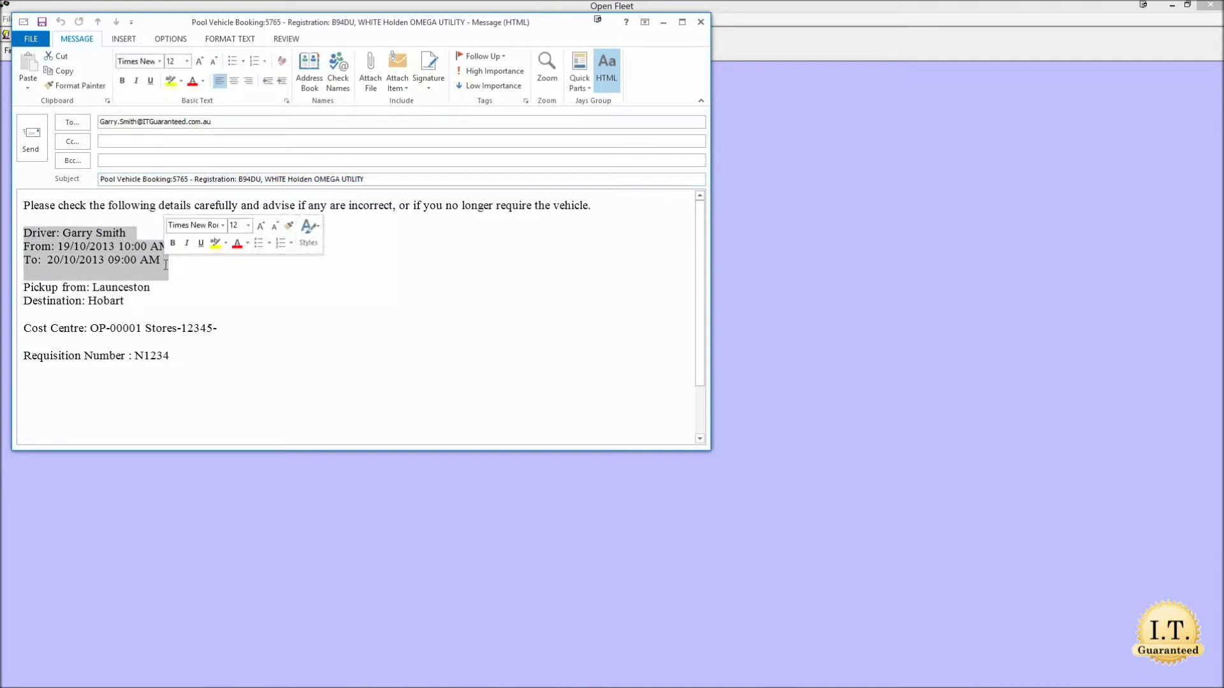
{"action": "left_click", "coordinate": [146, 305]}
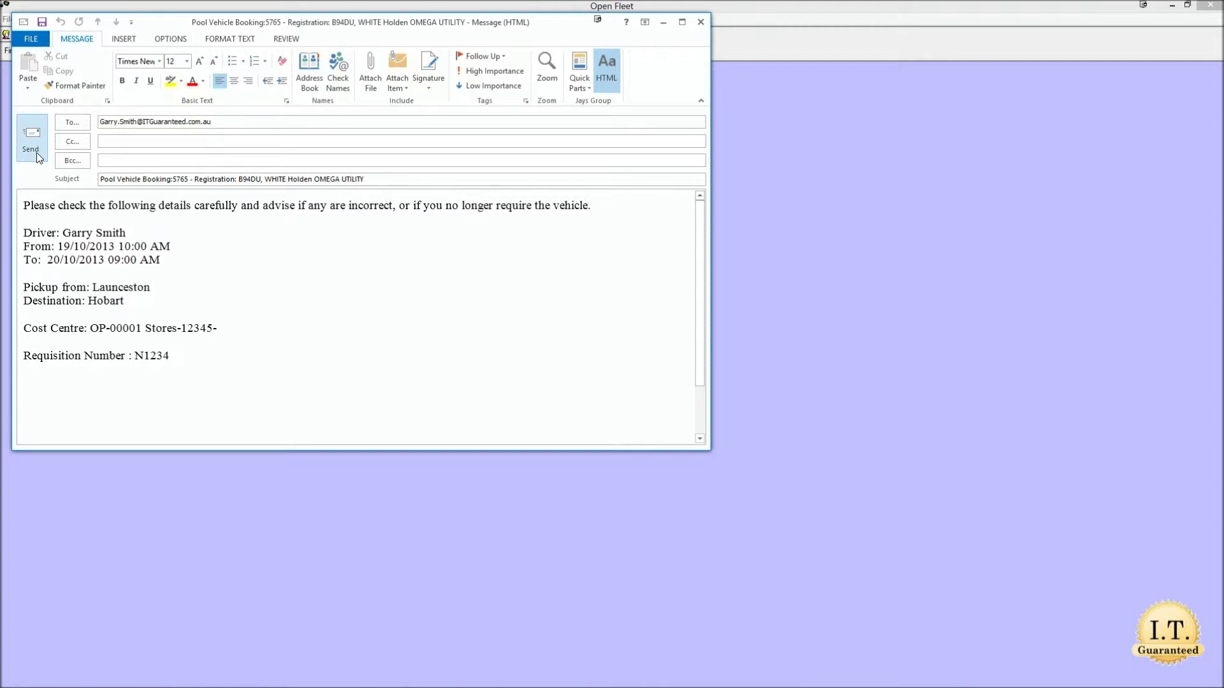
{"action": "left_click", "coordinate": [702, 23]}
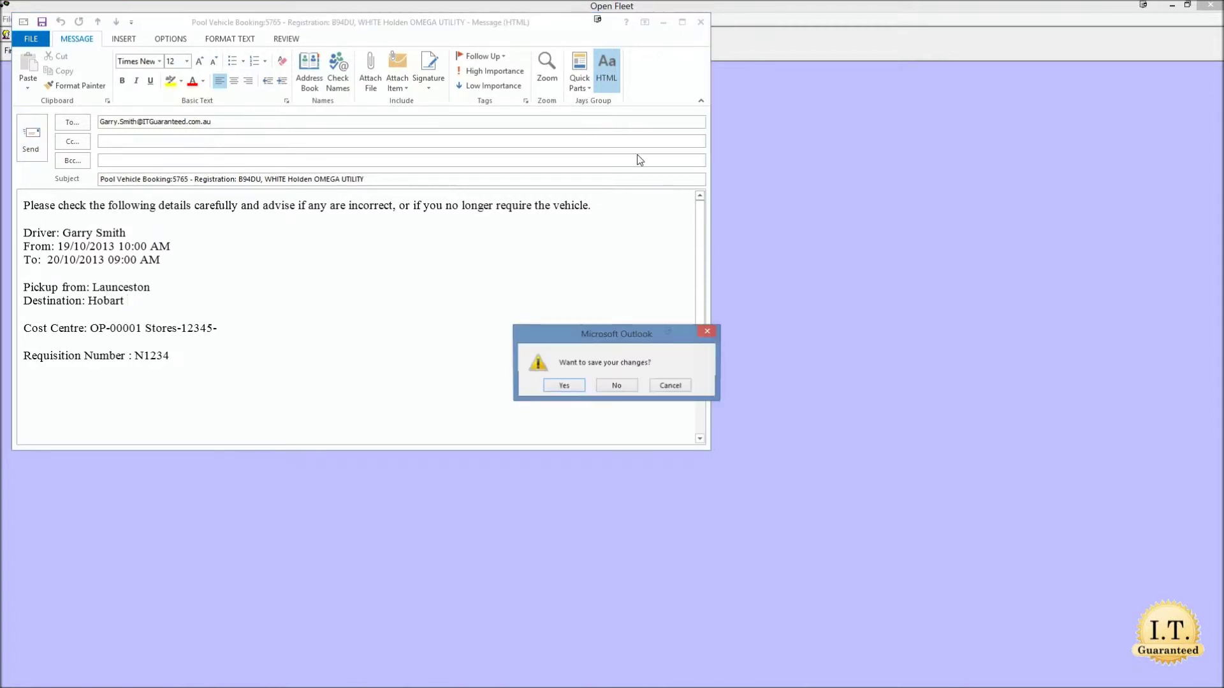
{"action": "left_click", "coordinate": [613, 385]}
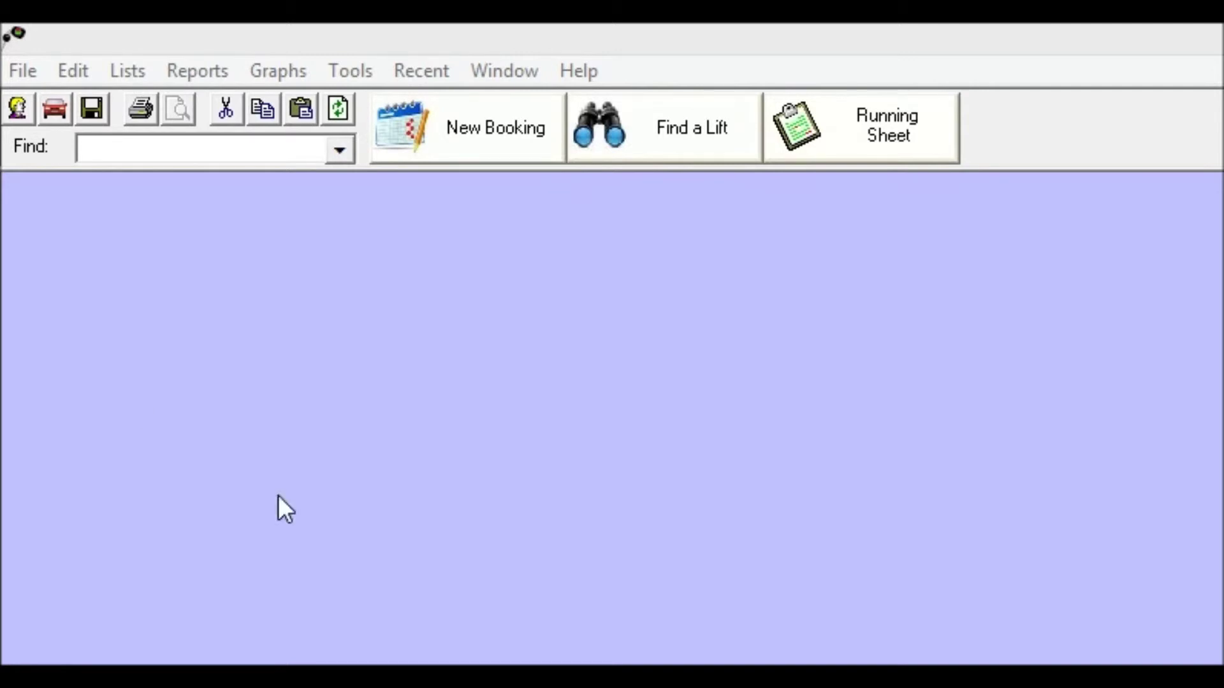
Step: Search by the booking number and look at the Hobart result
{"action": "left_click", "coordinate": [94, 151]}
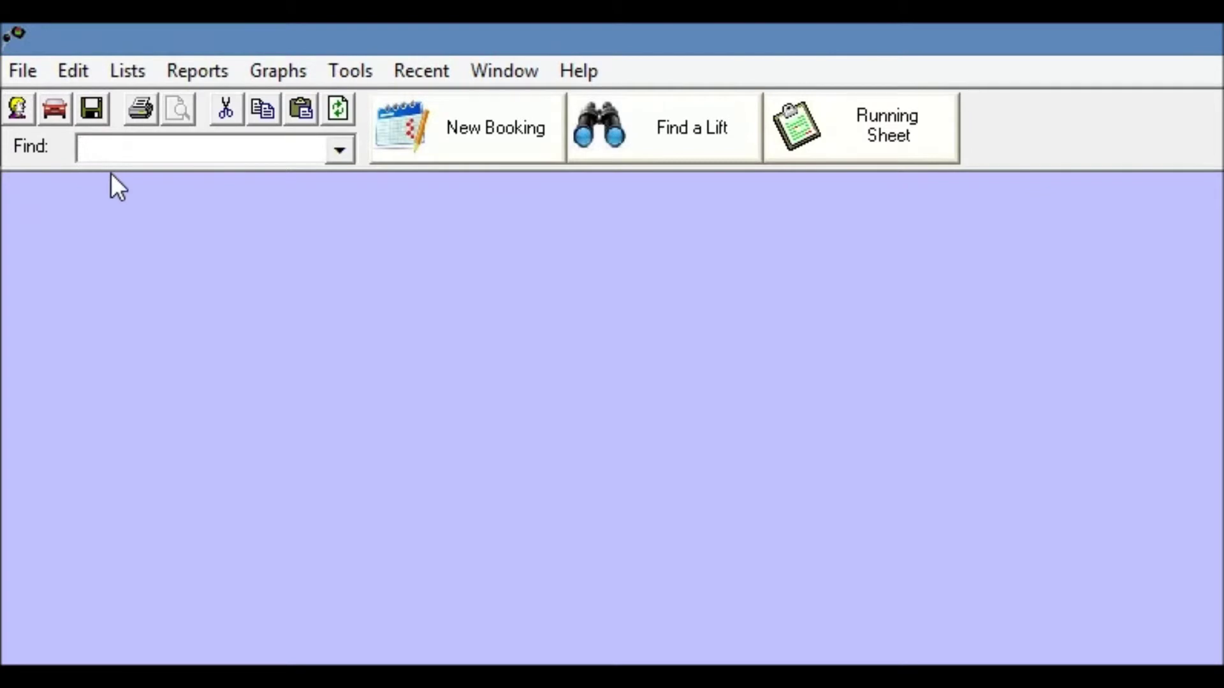
{"action": "type", "text": "5765"}
{"action": "key", "text": "Return"}
{"action": "left_click", "coordinate": [122, 189]}
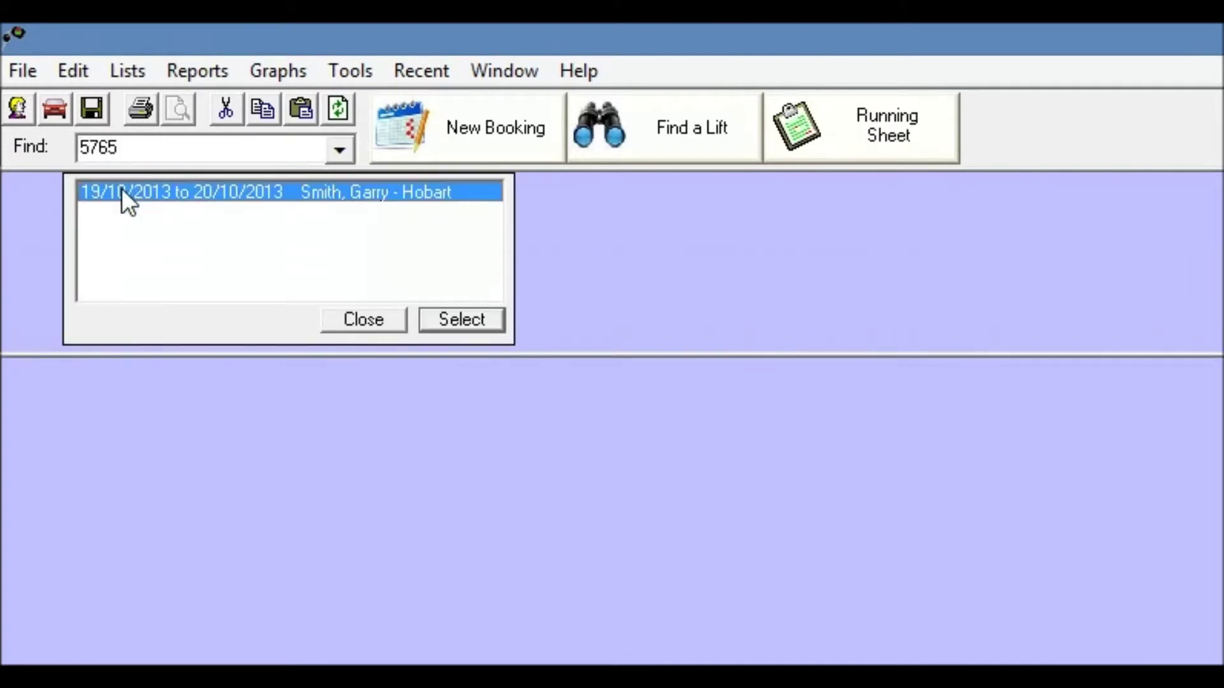
{"action": "left_click", "coordinate": [315, 152]}
{"action": "left_click", "coordinate": [343, 312]}
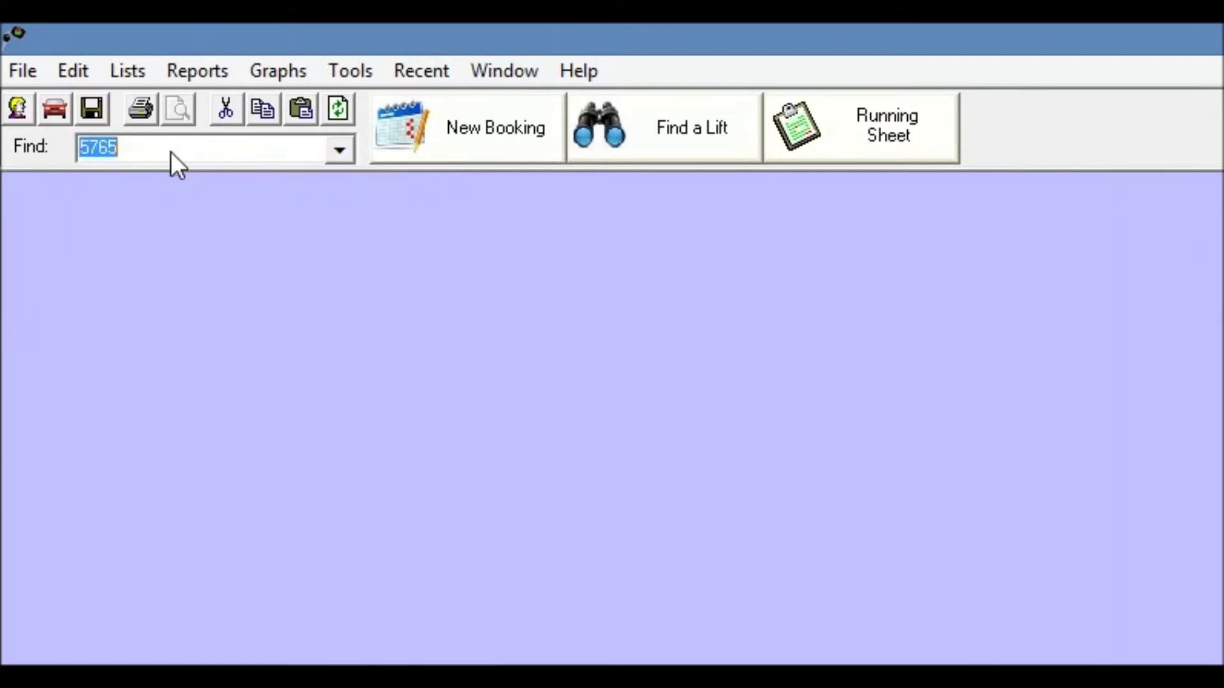
Step: Search bookings dated 19/10/13 and open the Hobart booking for 19/10/2013
{"action": "key", "text": "BackSpace"}
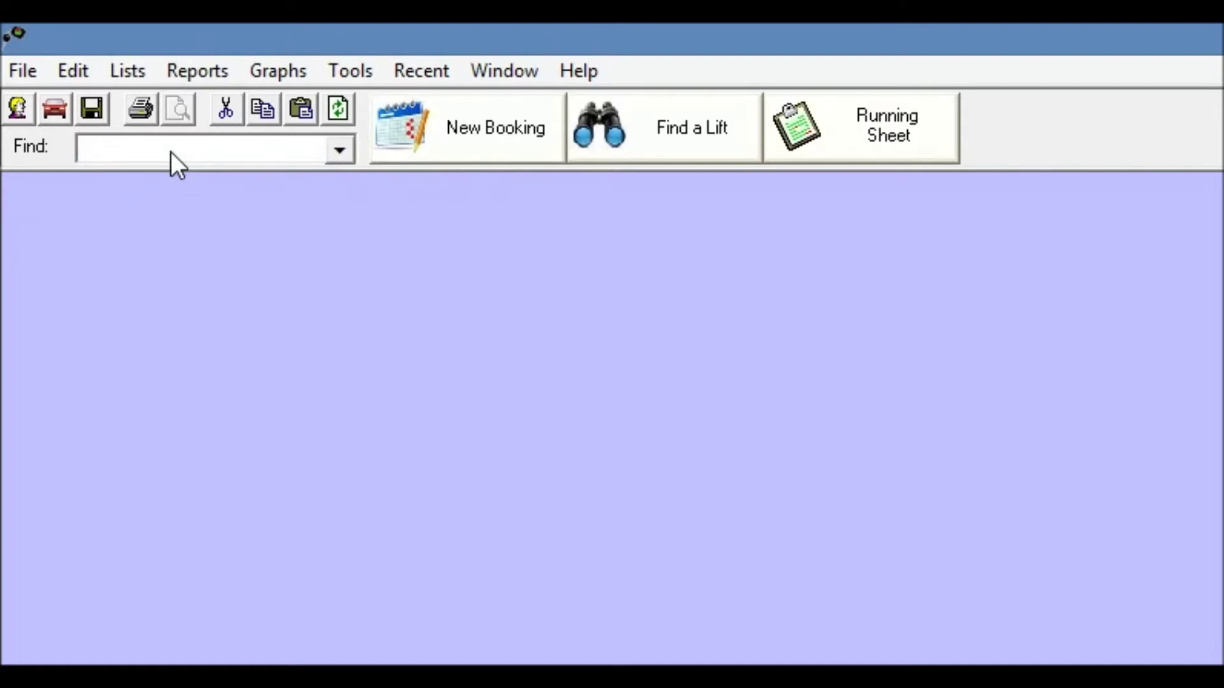
{"action": "type", "text": "19/10/13"}
{"action": "key", "text": "Return"}
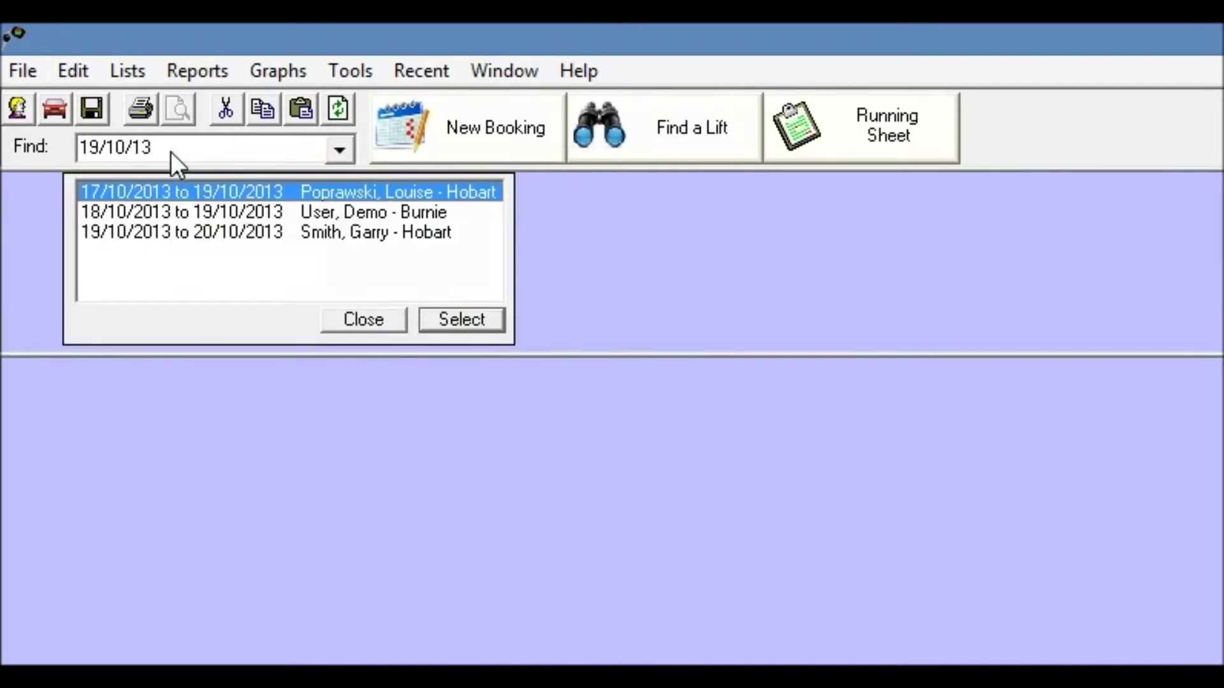
{"action": "key", "text": "Down"}
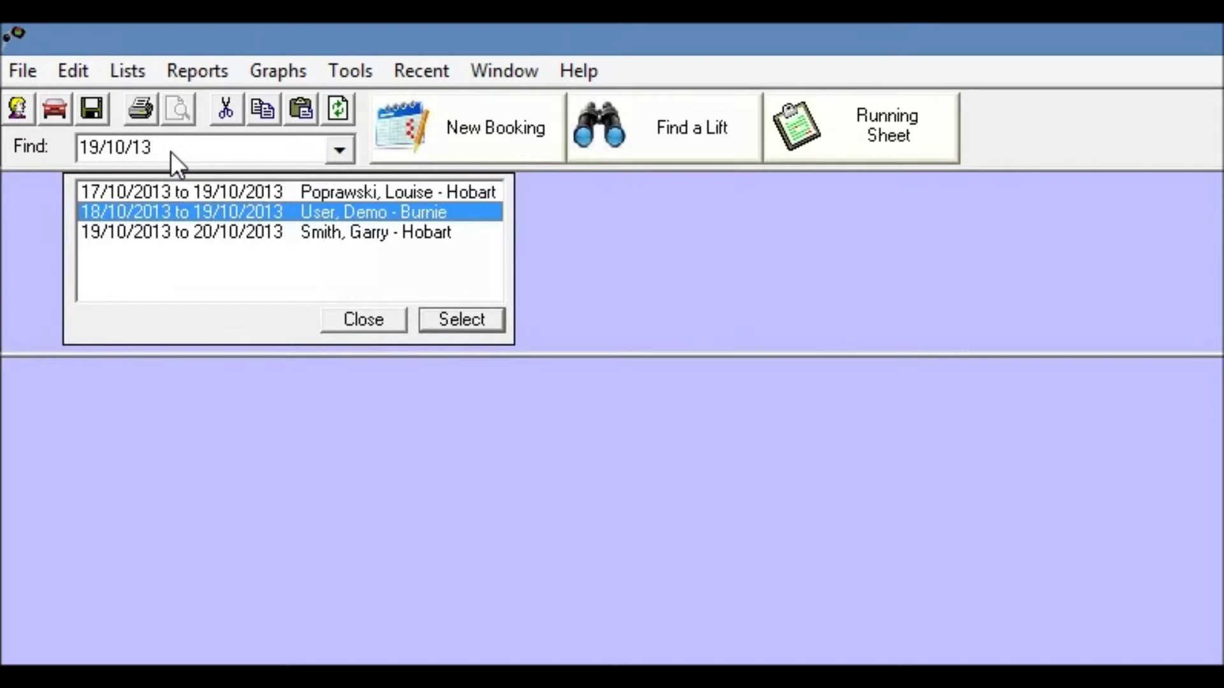
{"action": "key", "text": "Down"}
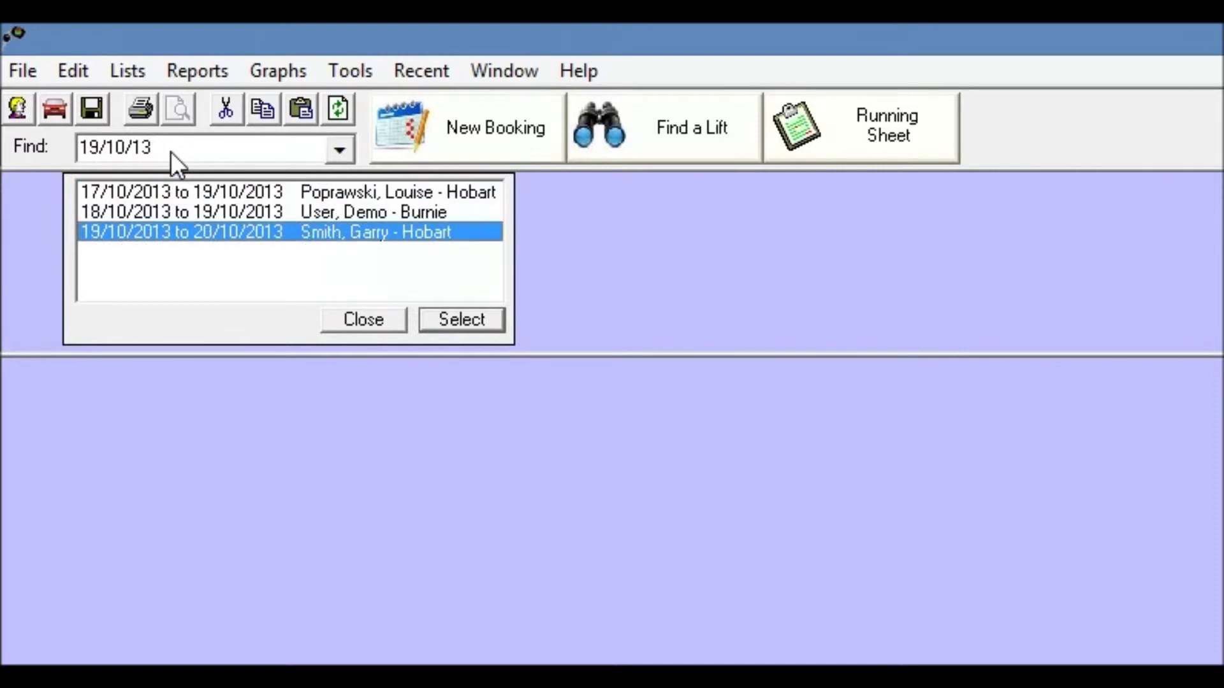
{"action": "key", "text": "Return"}
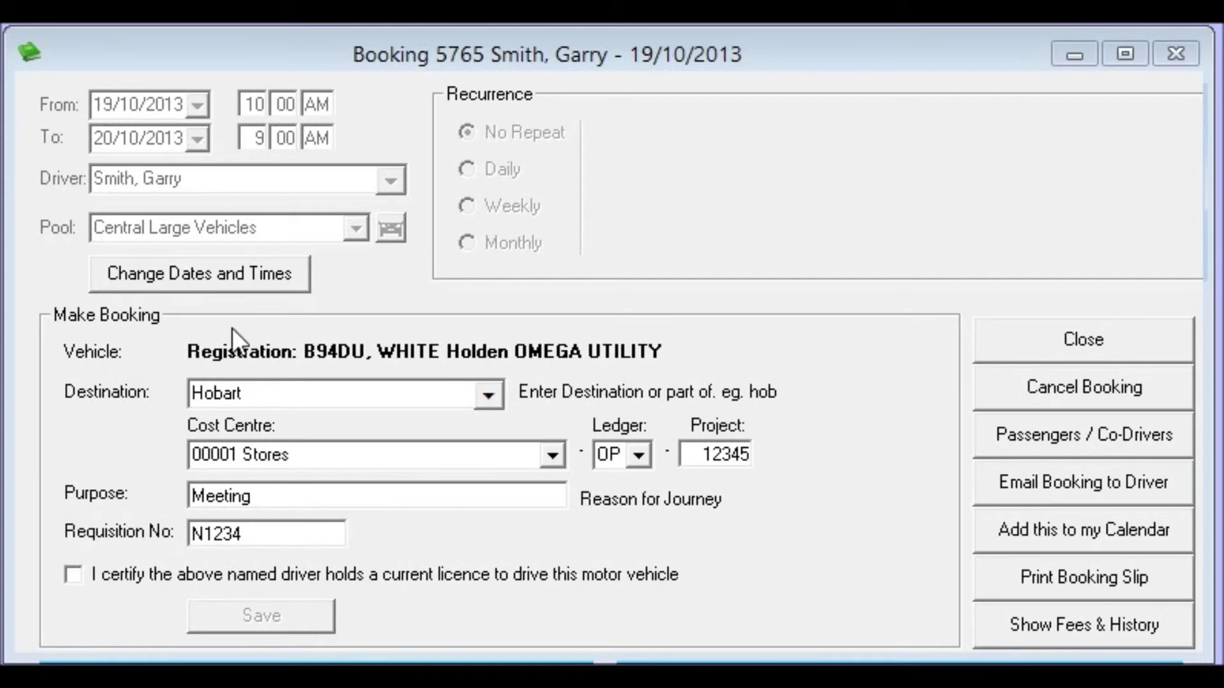
Step: Change the Hobart booking's return time to 1:00 PM on 20/10/2013
{"action": "left_click", "coordinate": [205, 281]}
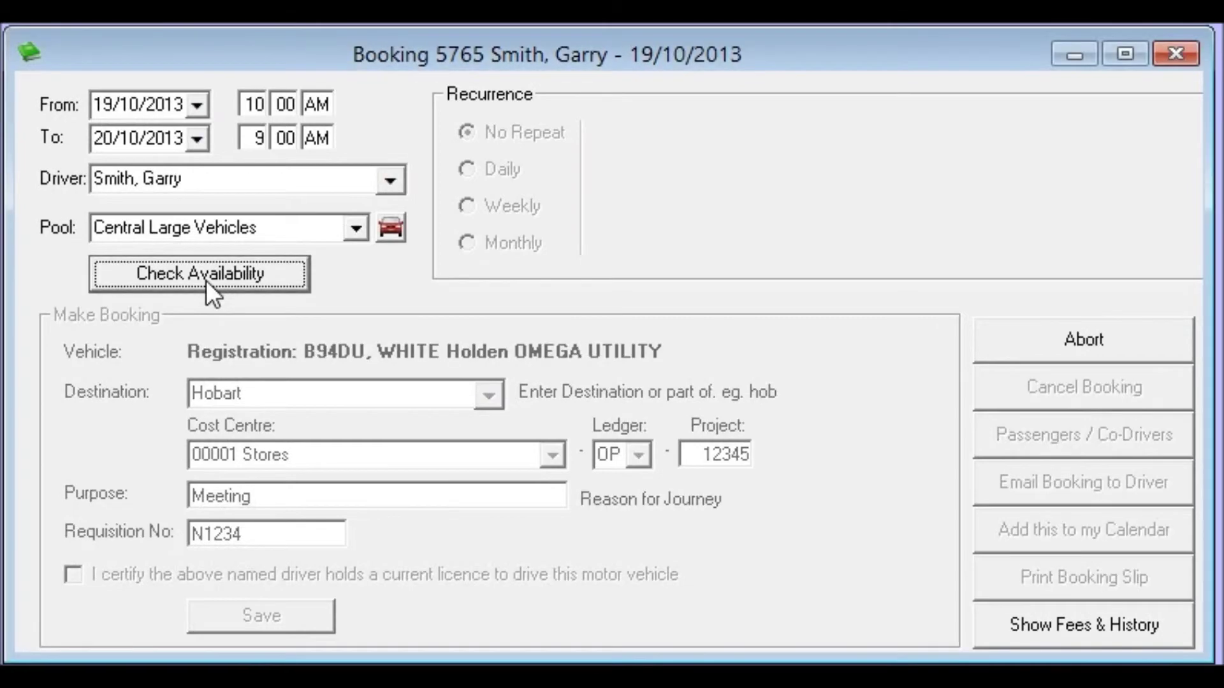
{"action": "left_click", "coordinate": [254, 140]}
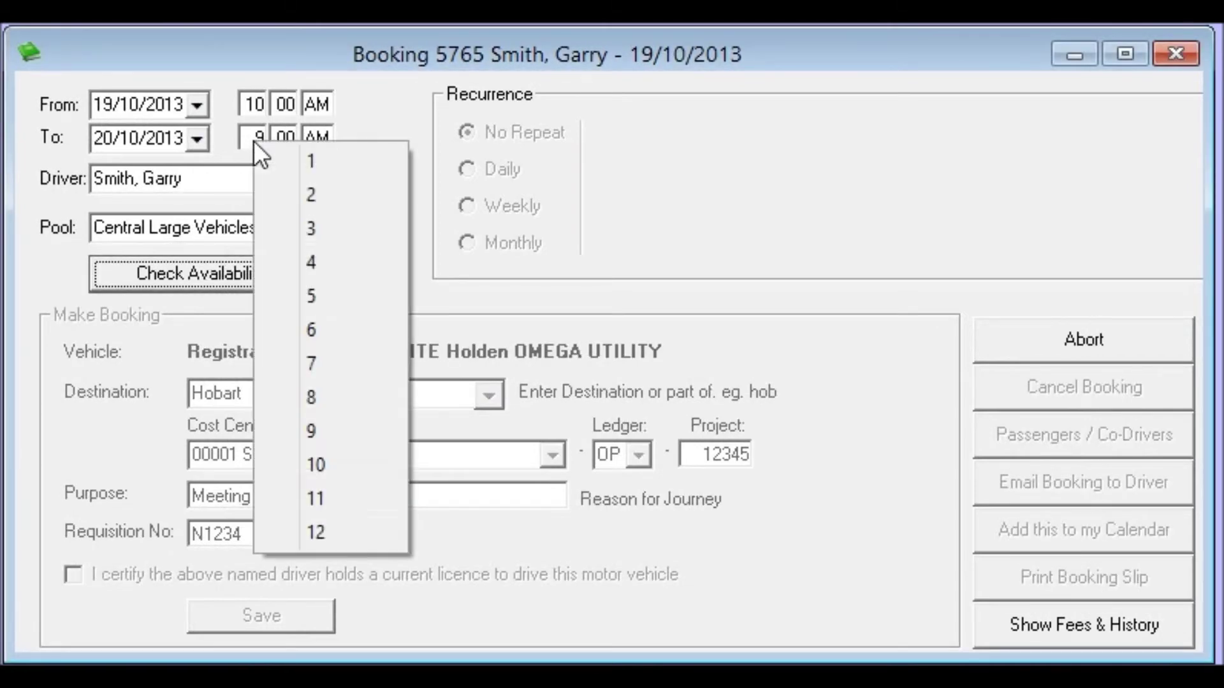
{"action": "left_click", "coordinate": [301, 163]}
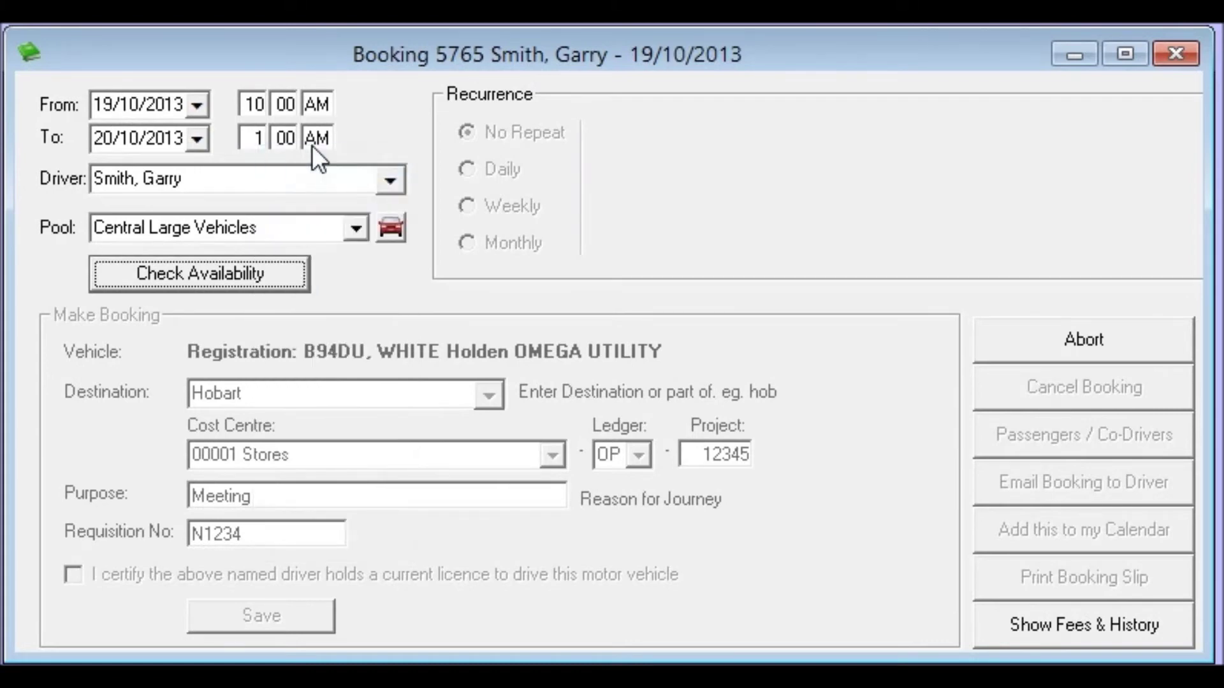
{"action": "left_click", "coordinate": [312, 141]}
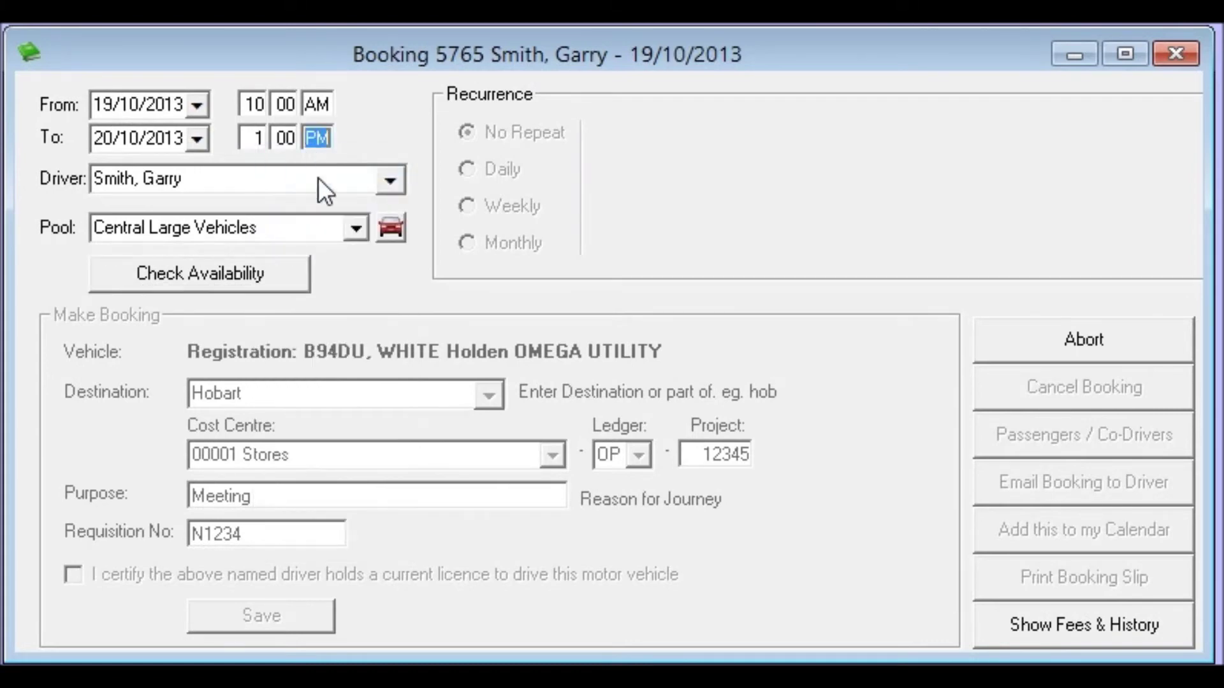
Step: Check vehicle availability, certify the driver's licence, and save the edited booking
{"action": "left_click", "coordinate": [189, 280]}
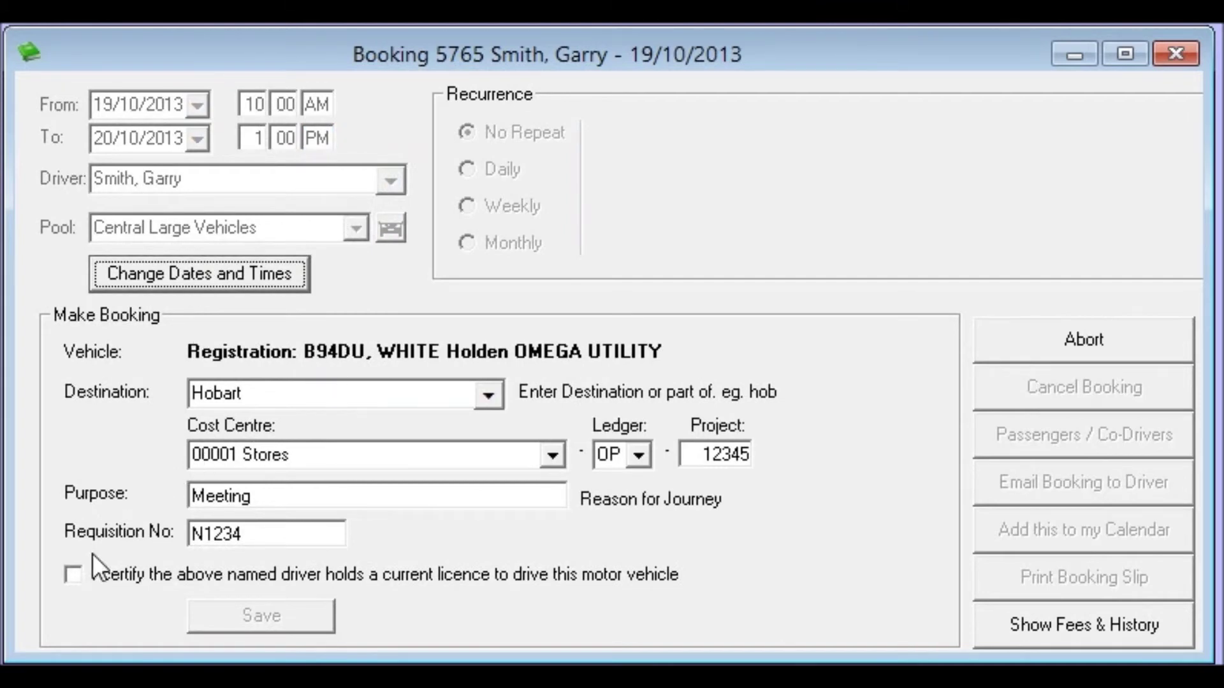
{"action": "left_click", "coordinate": [78, 575]}
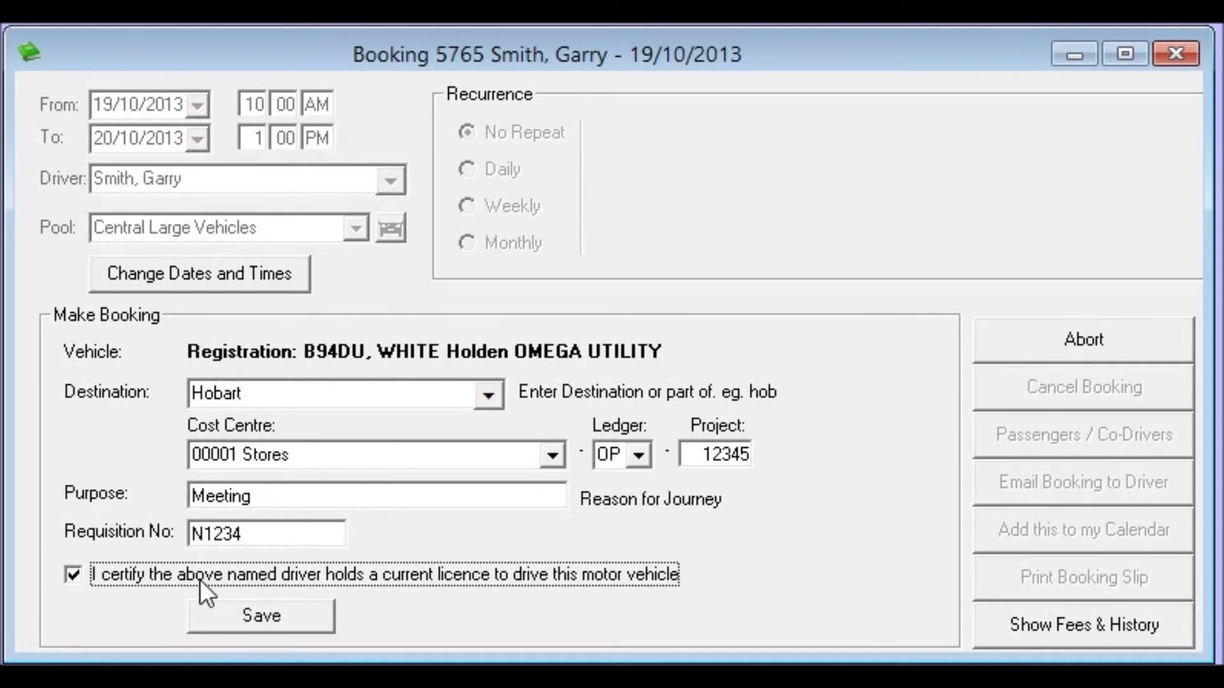
{"action": "left_click", "coordinate": [226, 625]}
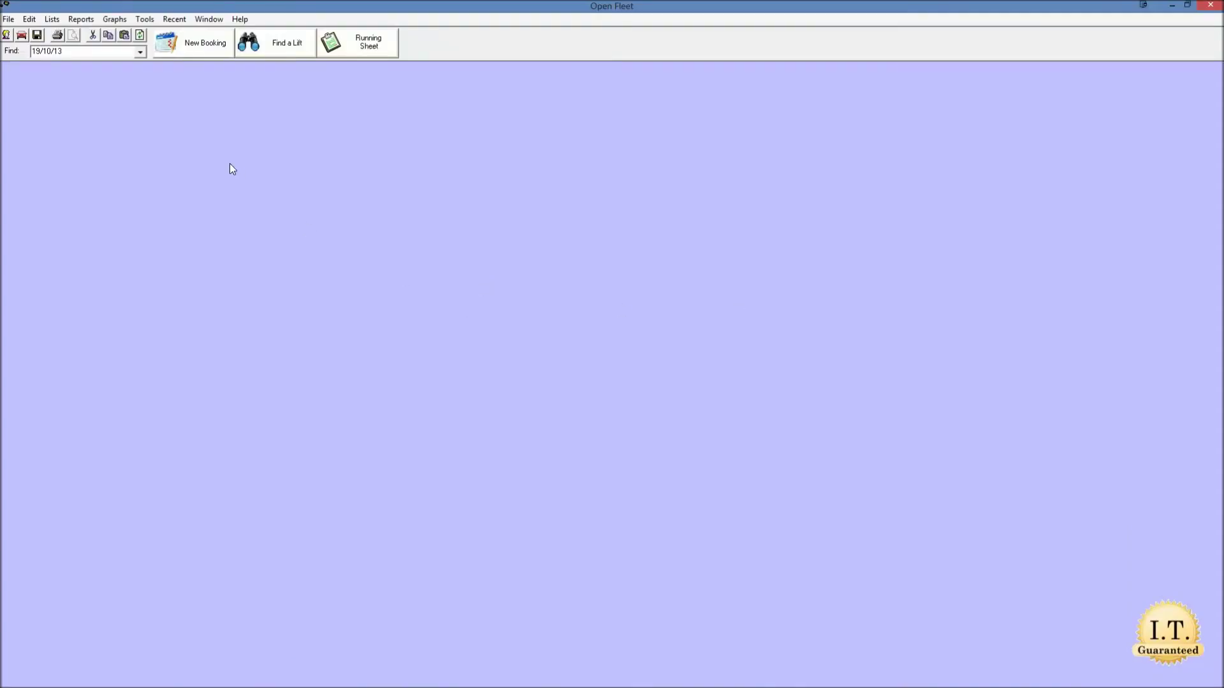
Step: Create a new booking and advance its dates to 20/10/2013, 9:00 AM to 5:00 PM
{"action": "left_click", "coordinate": [203, 49]}
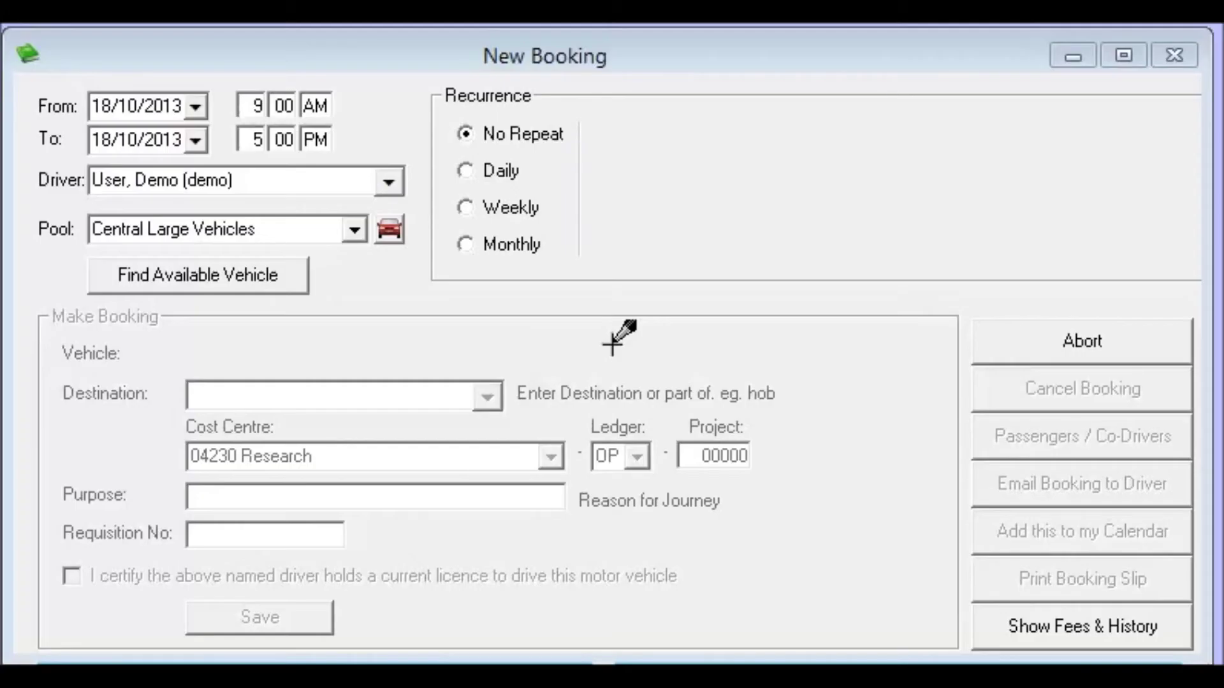
{"action": "left_click", "coordinate": [97, 105]}
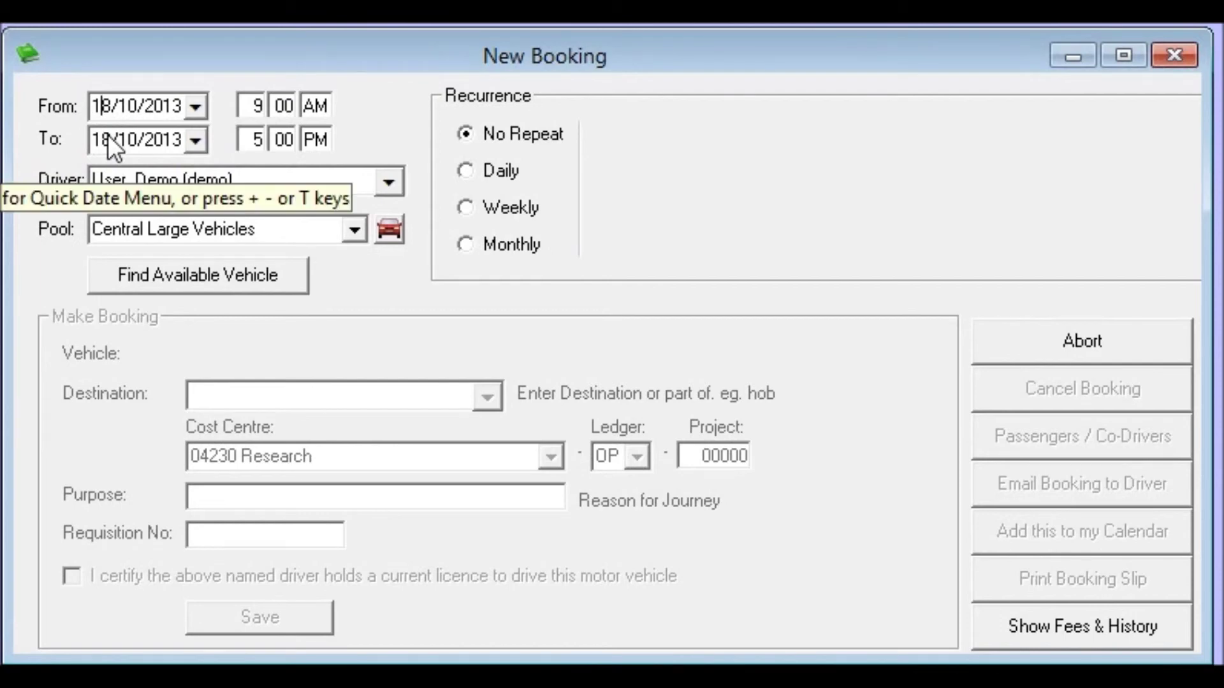
{"action": "key", "text": "plus"}
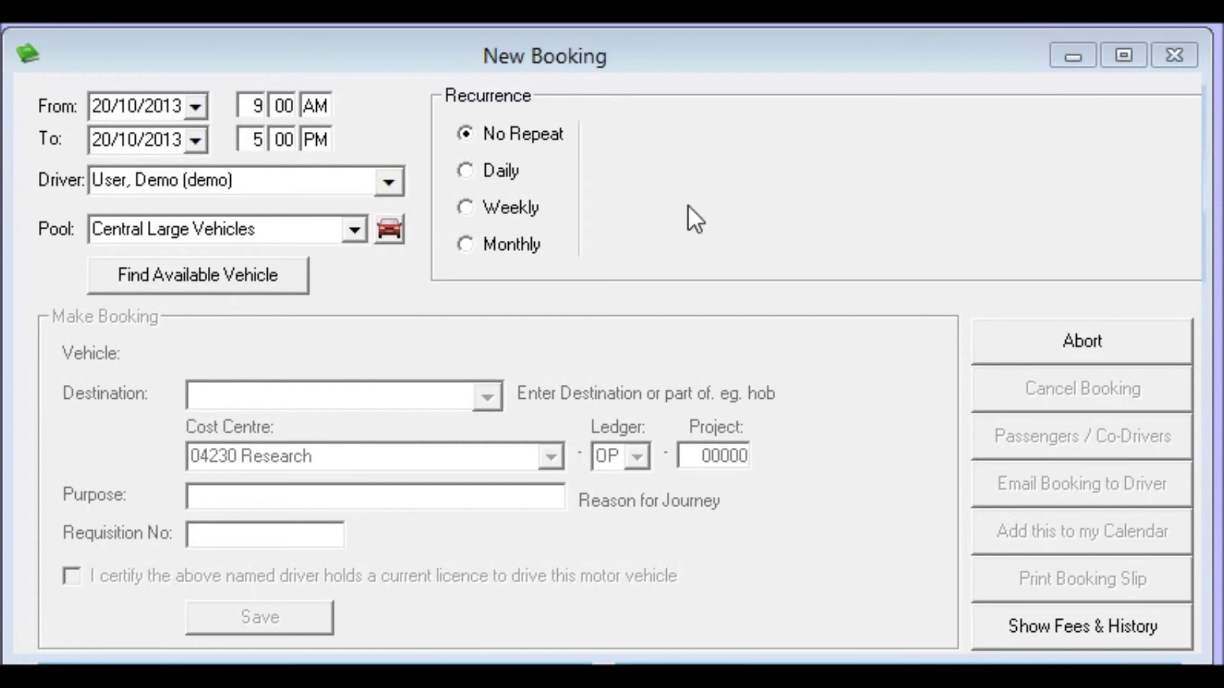
Step: Try Daily recurrence, then Weekly on Monday, Wednesday and Friday, then clear Friday and Monday
{"action": "left_click", "coordinate": [473, 172]}
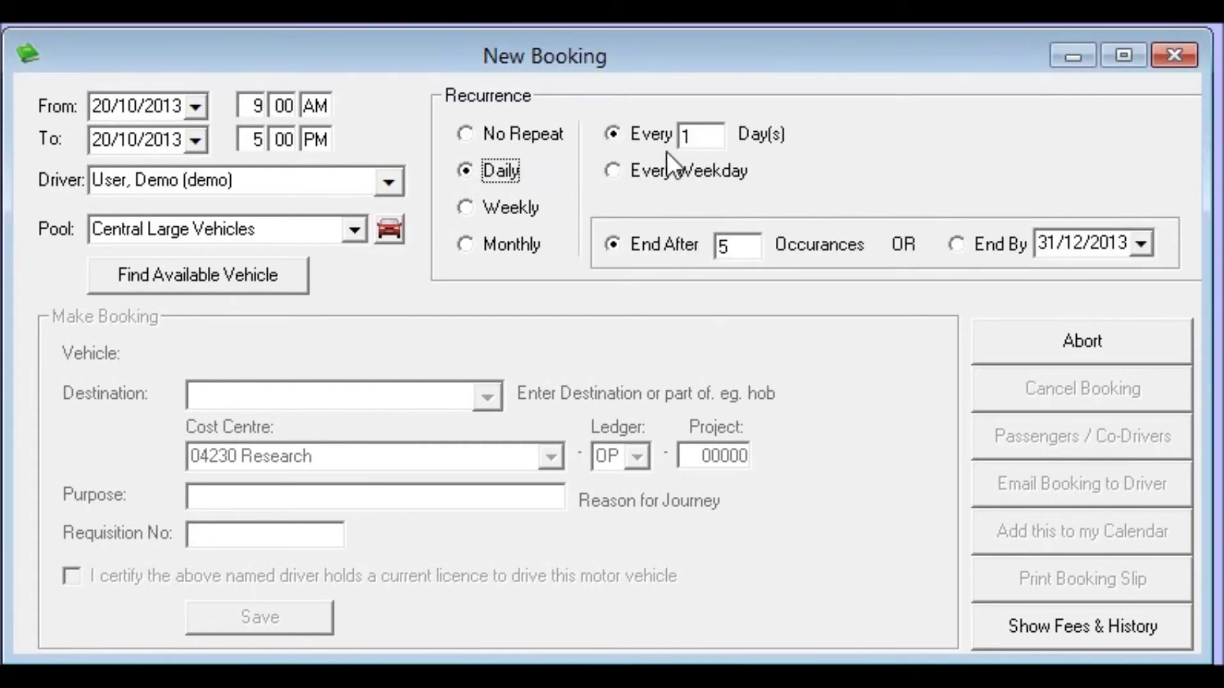
{"action": "left_click", "coordinate": [692, 140]}
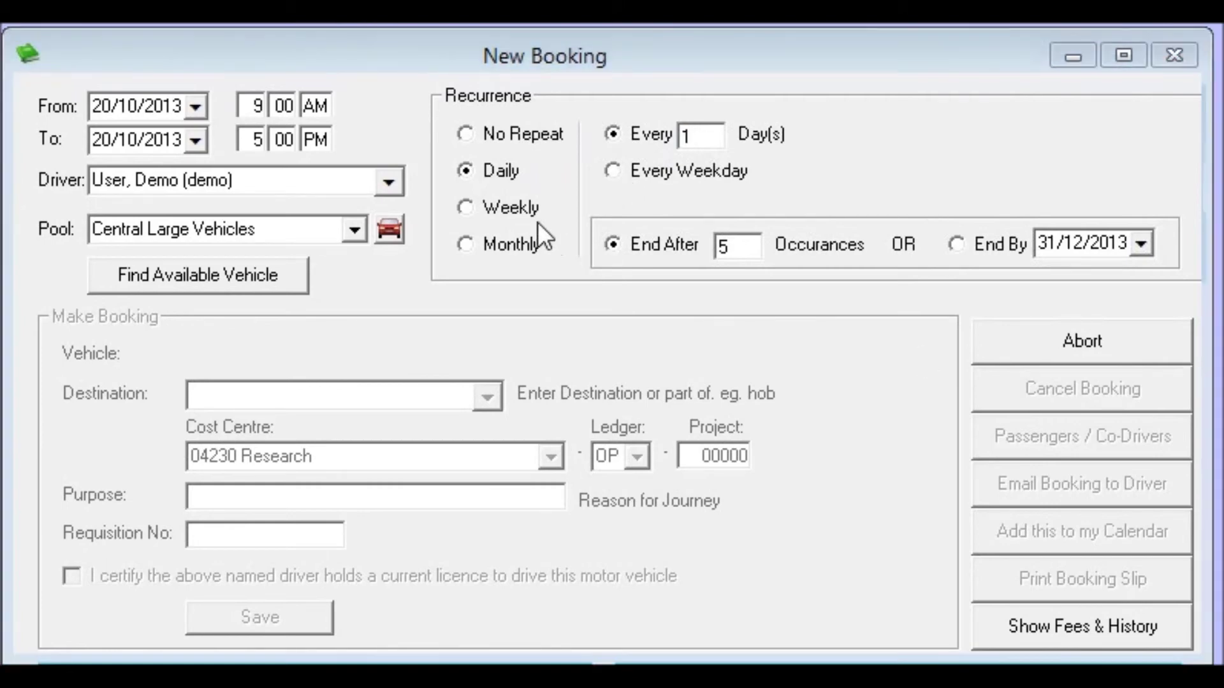
{"action": "left_click", "coordinate": [487, 209]}
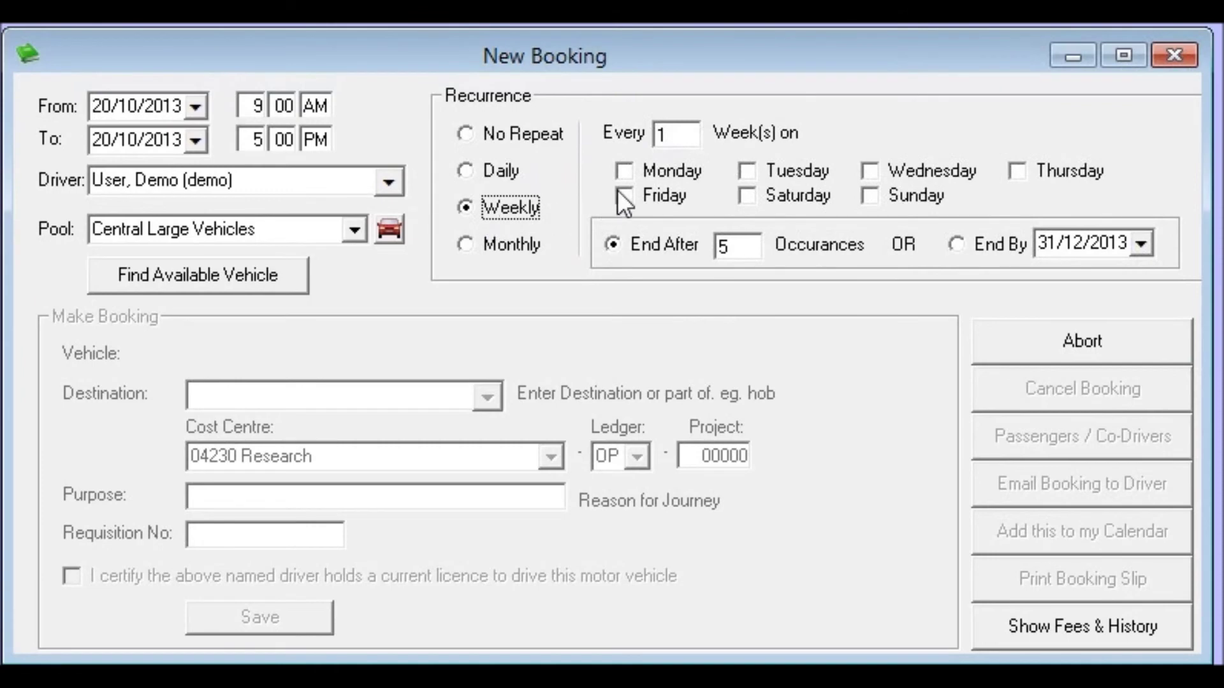
{"action": "left_click", "coordinate": [630, 168]}
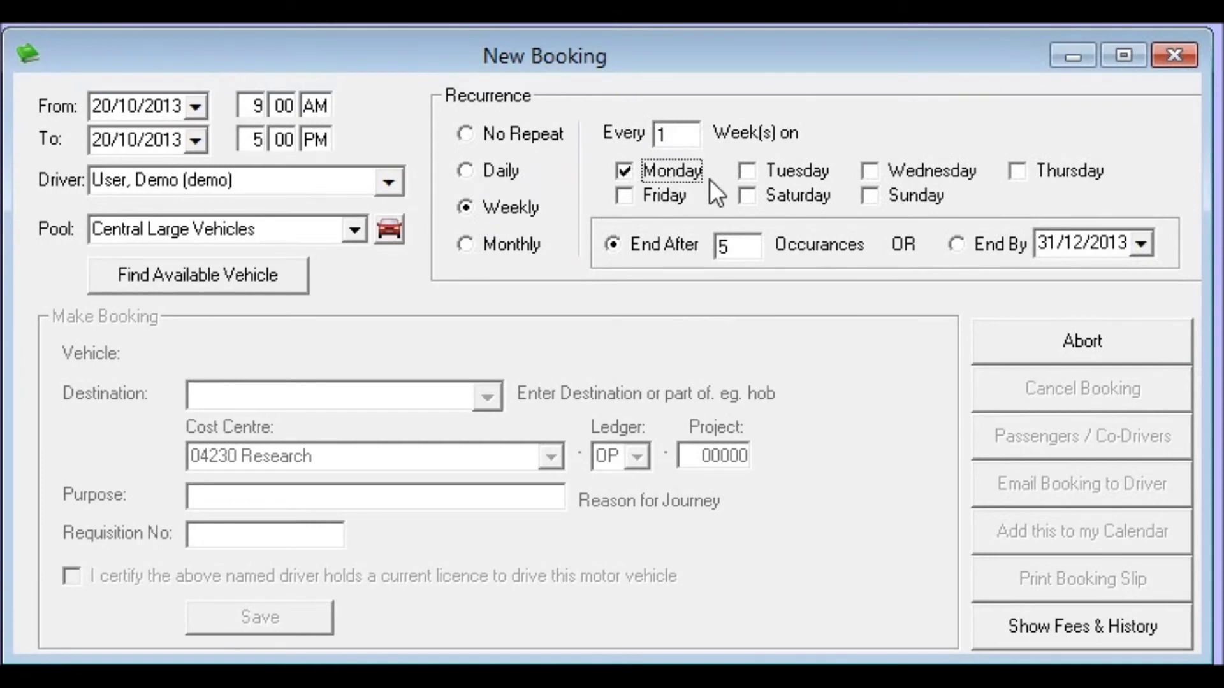
{"action": "left_click", "coordinate": [873, 173]}
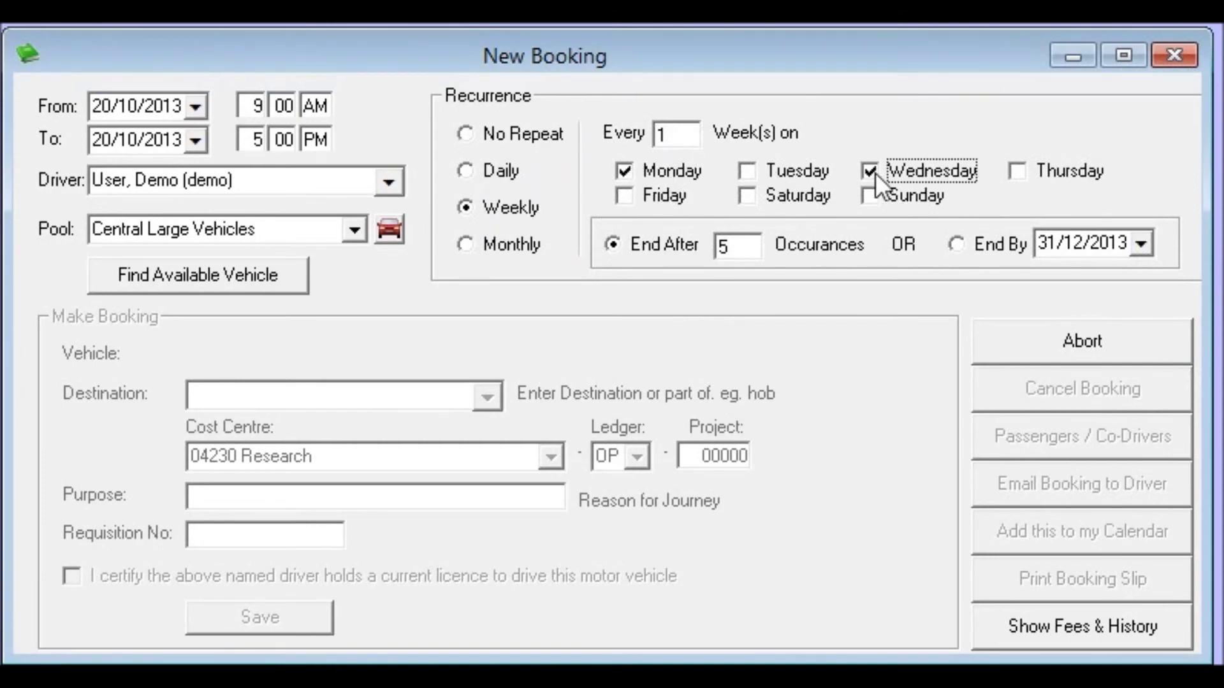
{"action": "left_click", "coordinate": [656, 199]}
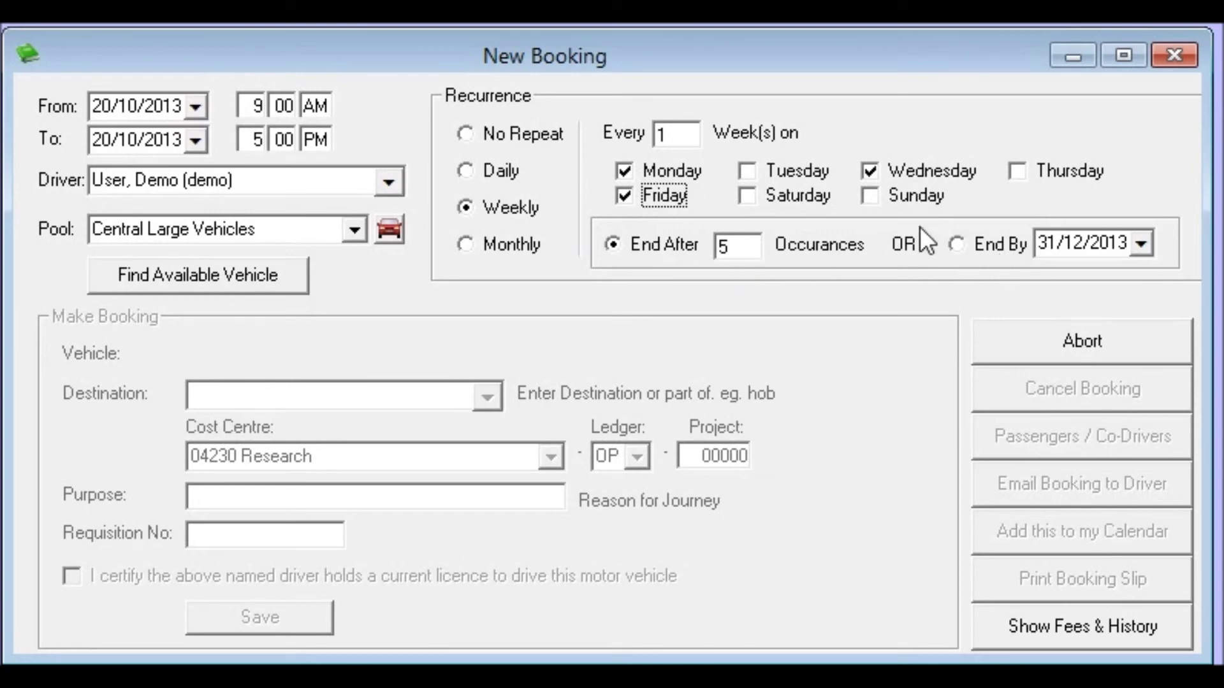
{"action": "left_click", "coordinate": [663, 195]}
{"action": "left_click", "coordinate": [624, 171]}
Step: Switch to Monthly recurrence, keeping First and Day as the week and day-type choices
{"action": "left_click", "coordinate": [513, 245]}
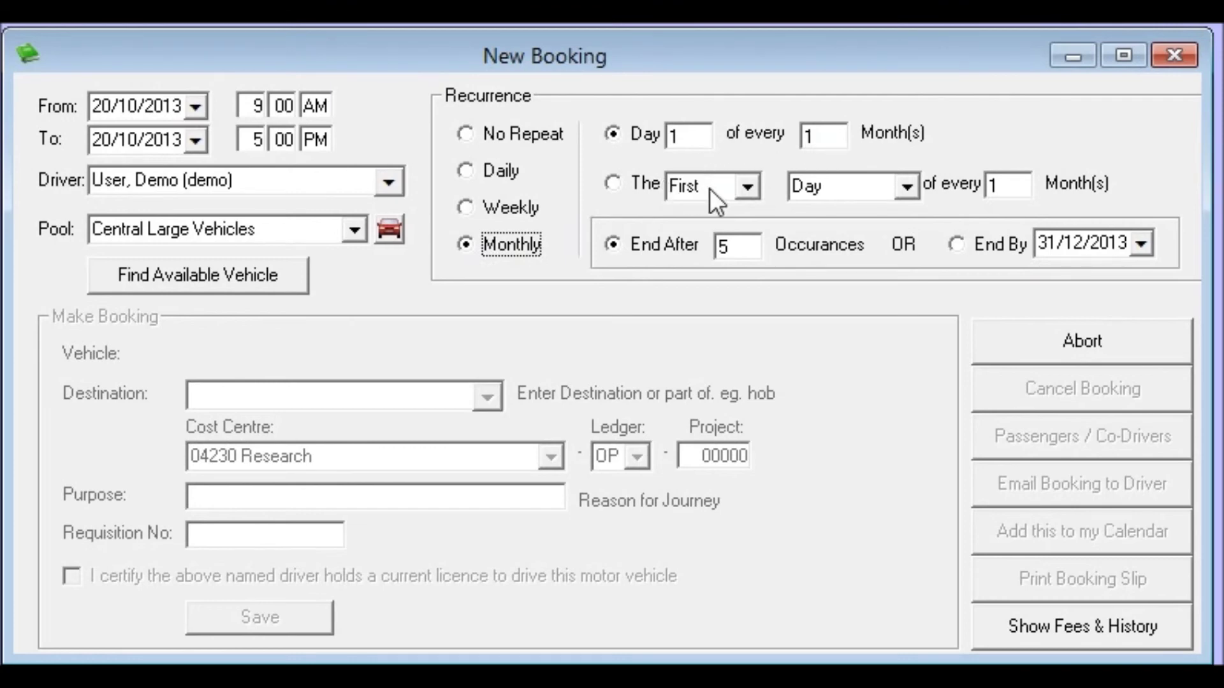
{"action": "left_click", "coordinate": [751, 191]}
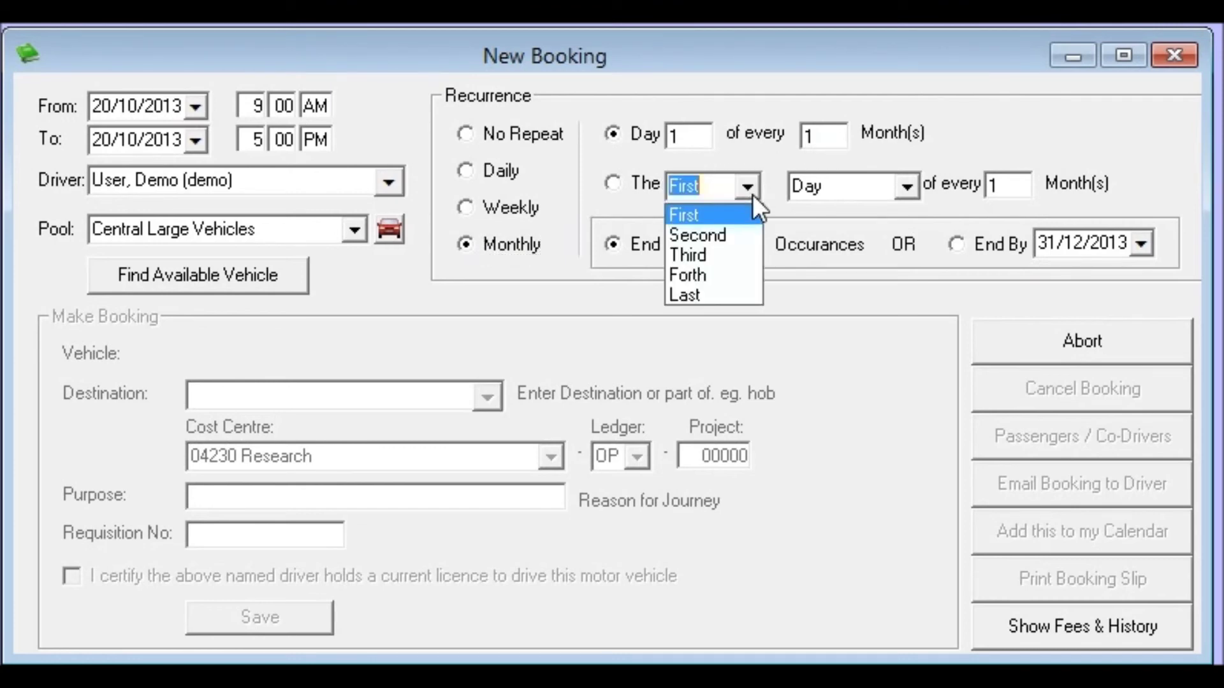
{"action": "left_click", "coordinate": [752, 194]}
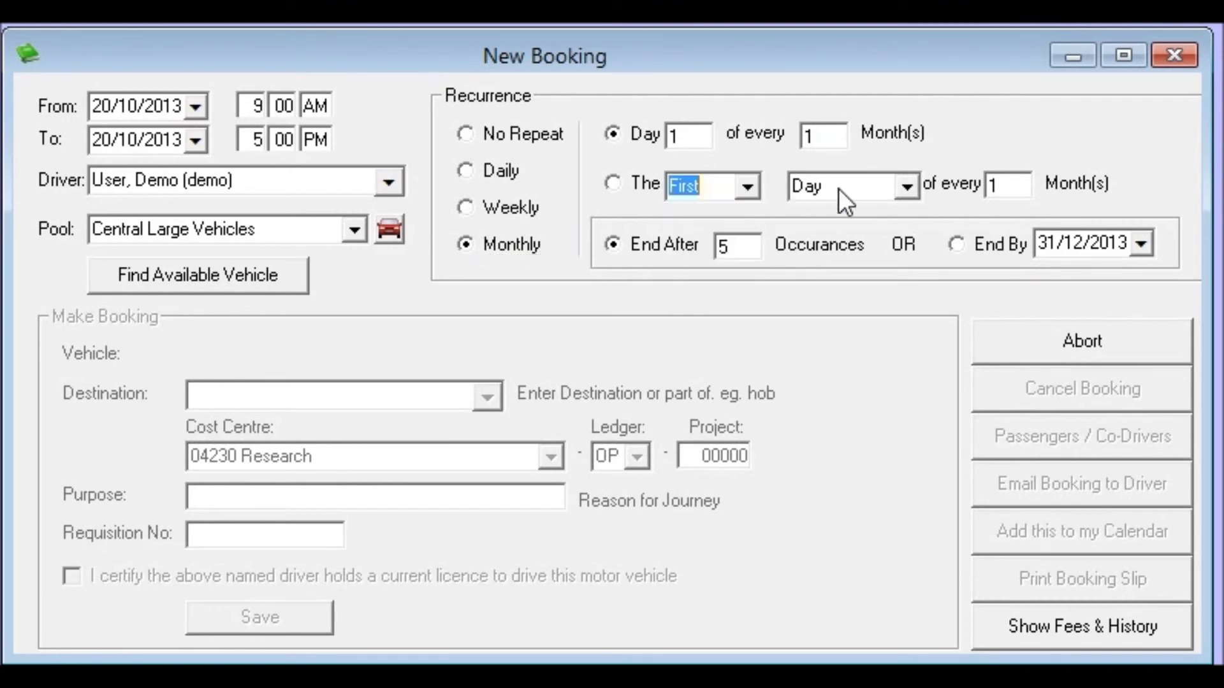
{"action": "left_click", "coordinate": [905, 187]}
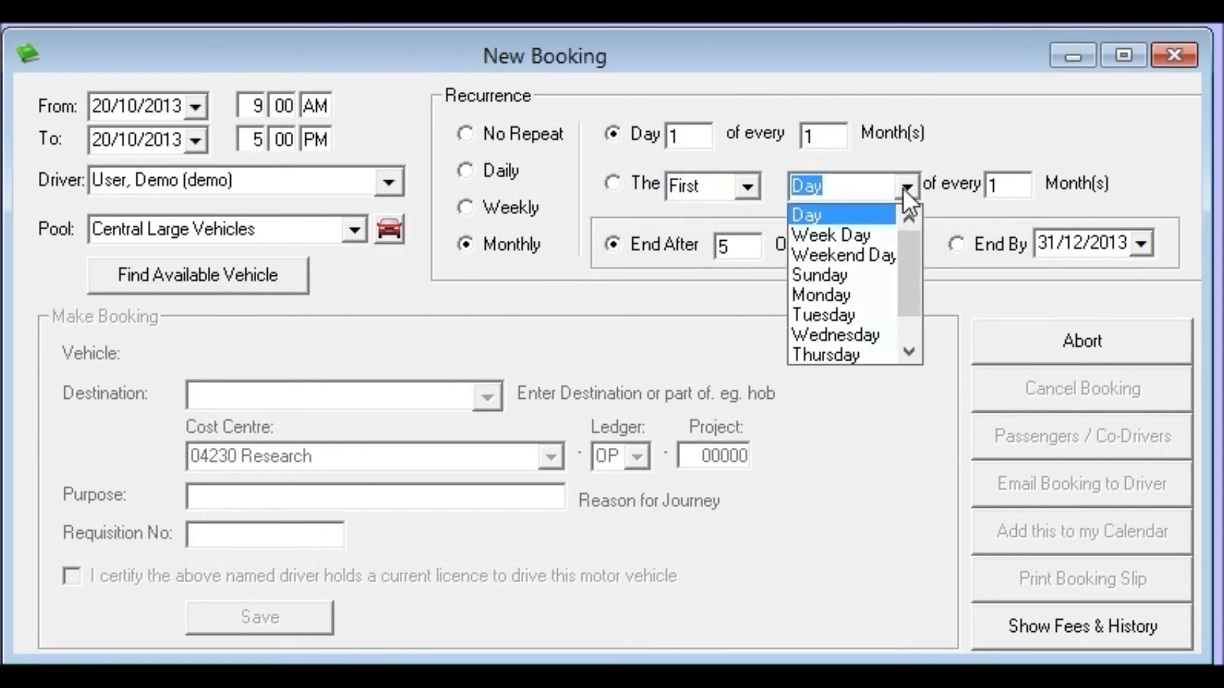
{"action": "left_click", "coordinate": [993, 136]}
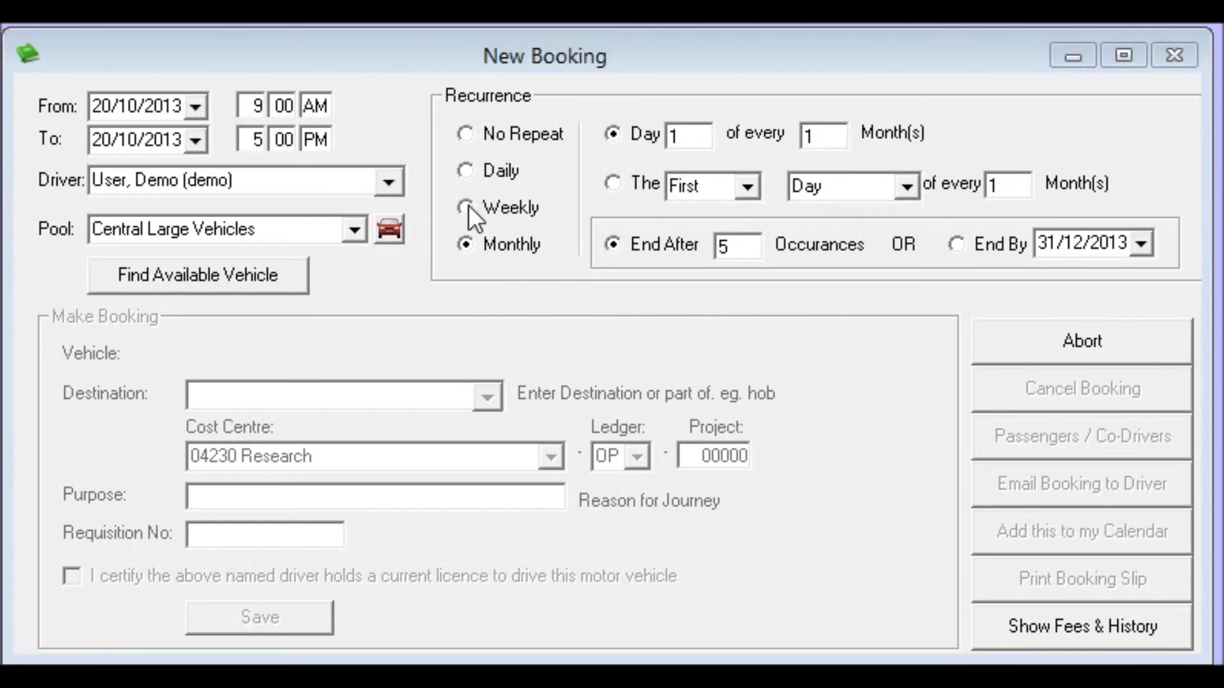
Step: Make the booking repeat weekly on Mondays, ending after 3 occurrences, and find available vehicles
{"action": "left_click", "coordinate": [479, 207]}
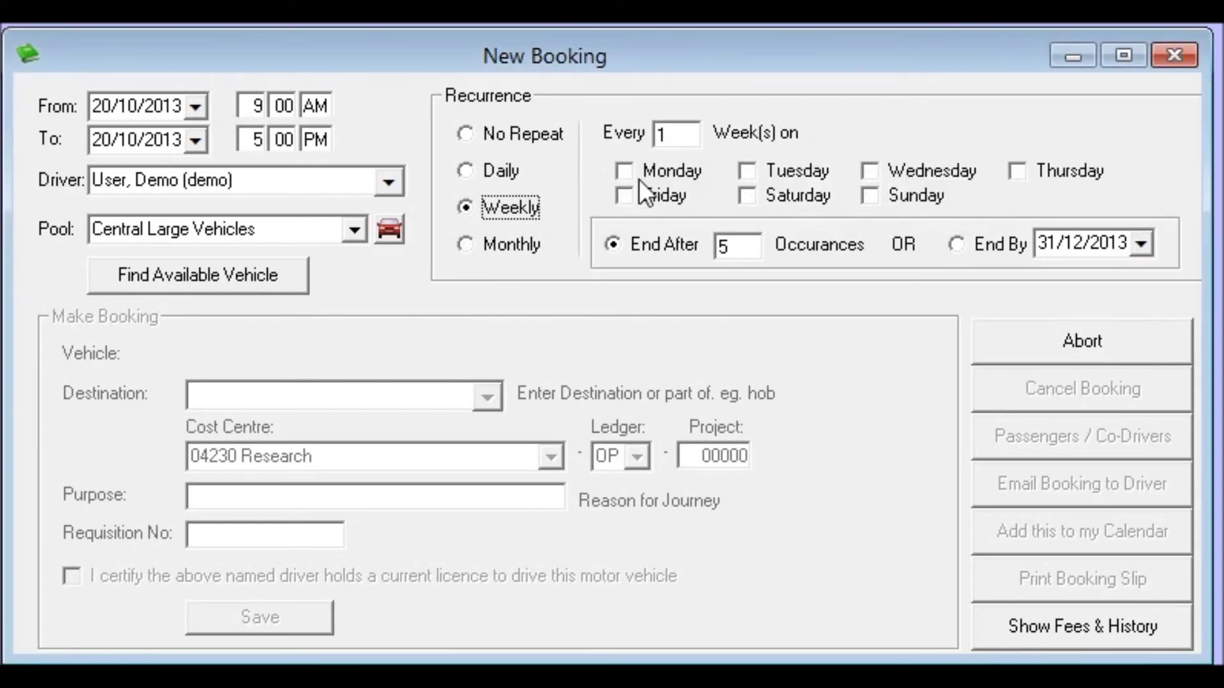
{"action": "left_click", "coordinate": [624, 172]}
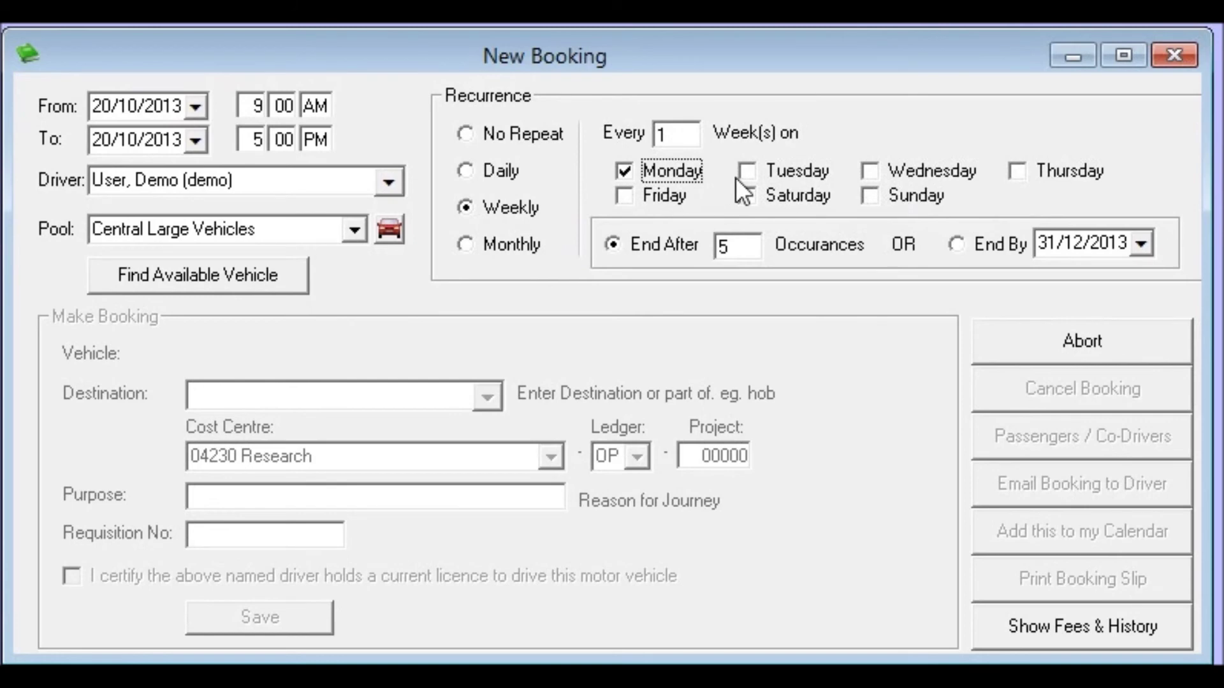
{"action": "left_click", "coordinate": [731, 243]}
{"action": "type", "text": "3"}
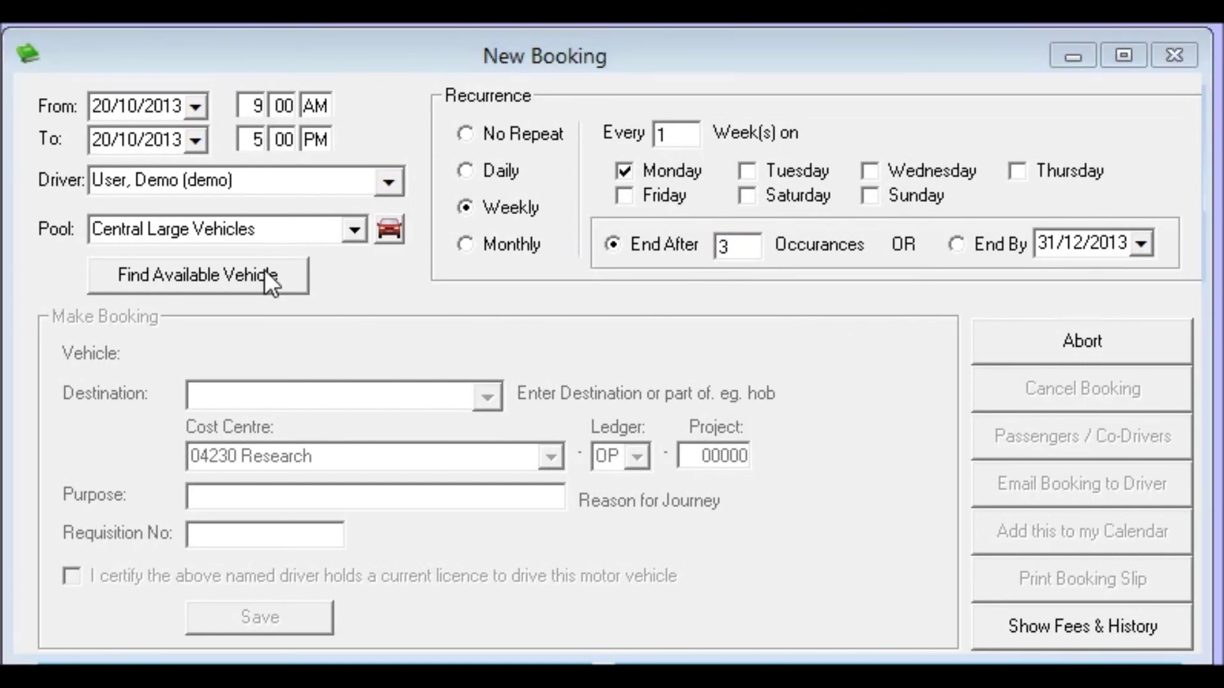
{"action": "left_click", "coordinate": [264, 282]}
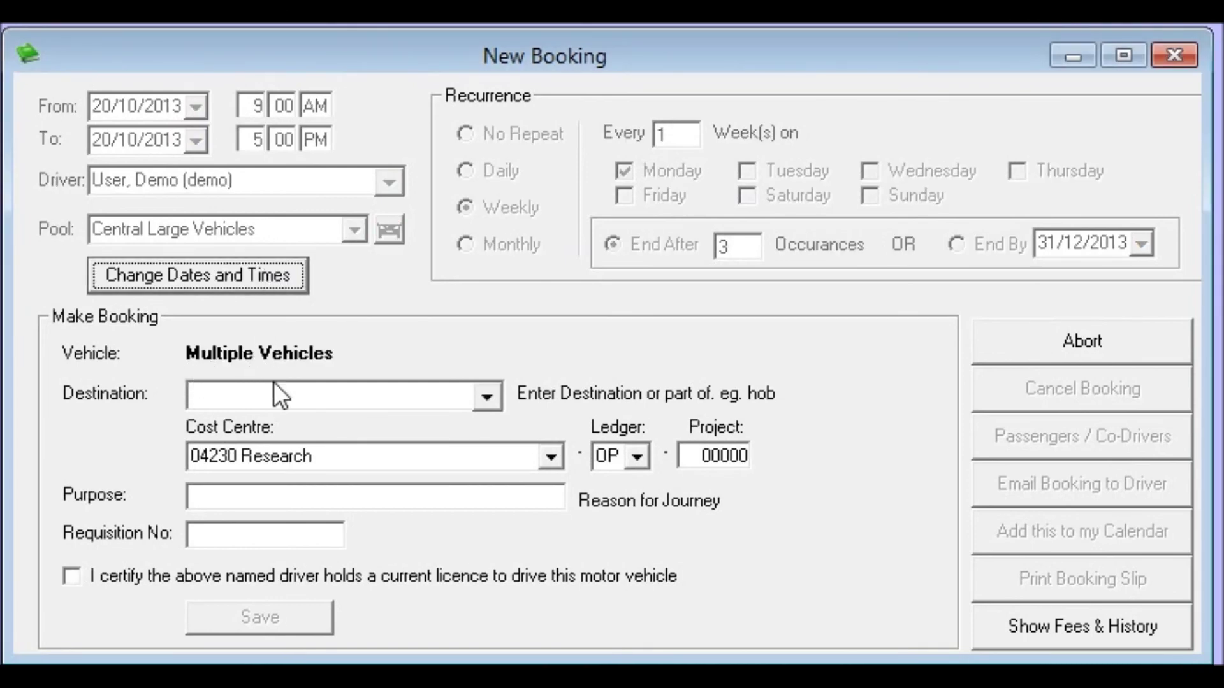
Step: Enter destination Burnie, project 12345, purpose Meeting and a requisition number, and certify the licence
{"action": "left_click", "coordinate": [274, 399]}
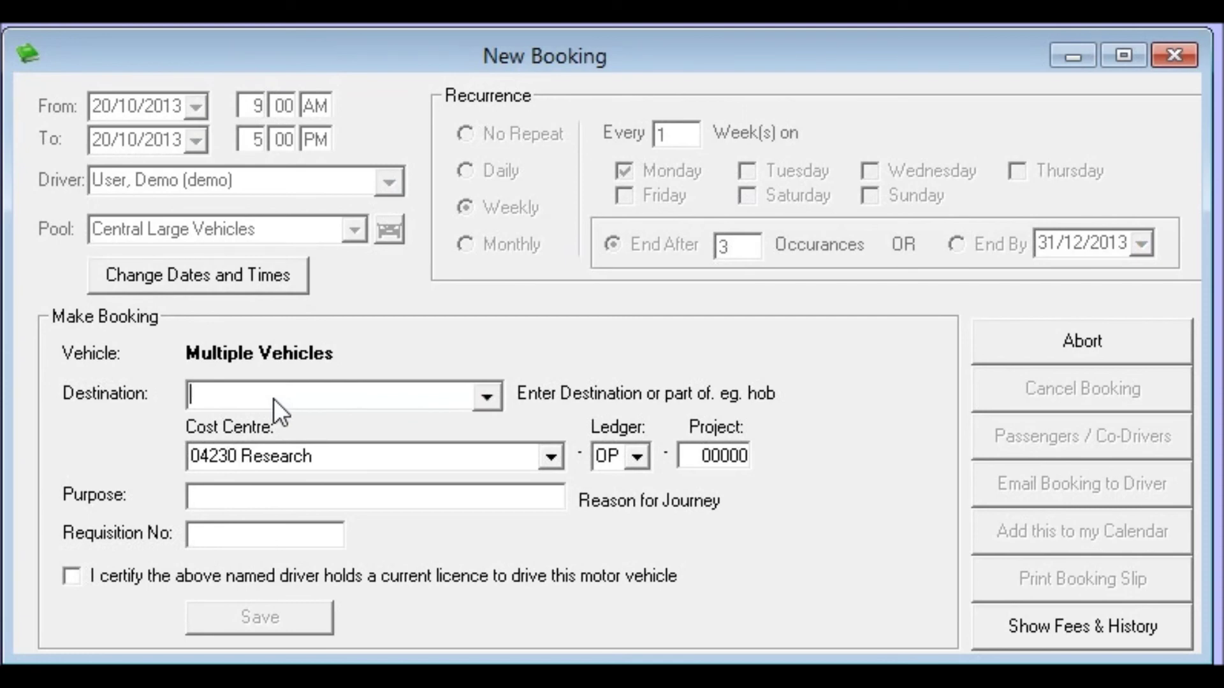
{"action": "type", "text": "bur"}
{"action": "key", "text": "Return"}
{"action": "key", "text": "Return"}
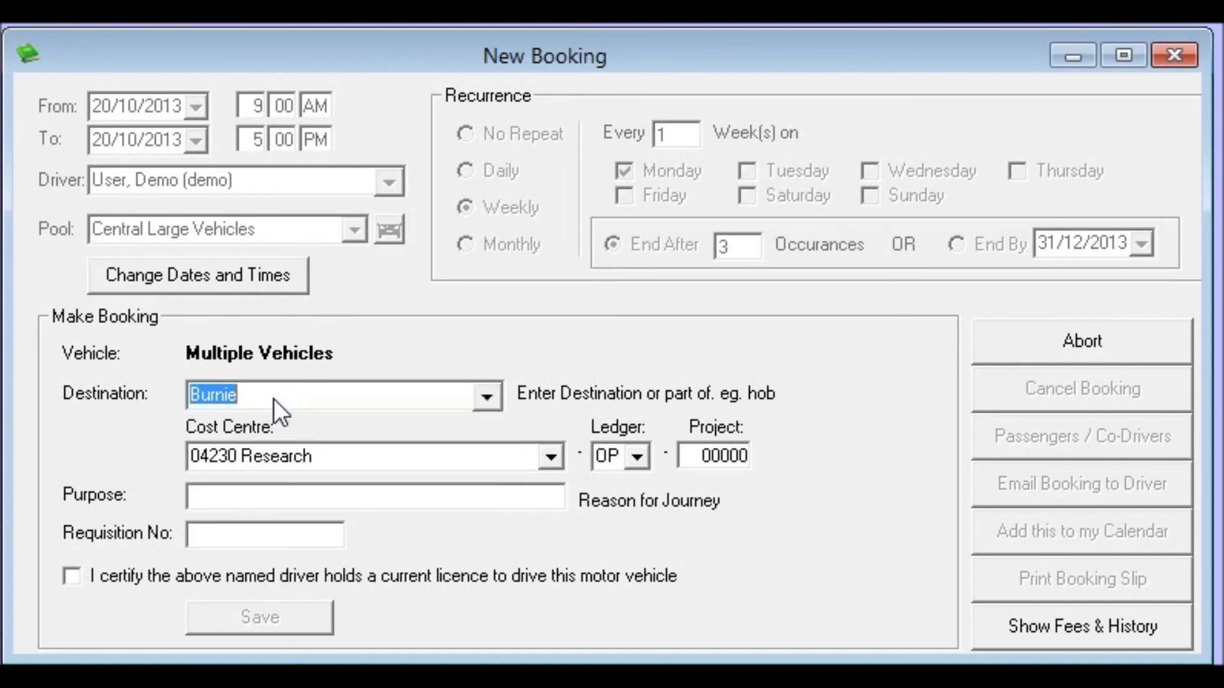
{"action": "double_click", "coordinate": [694, 457]}
{"action": "type", "text": "12345"}
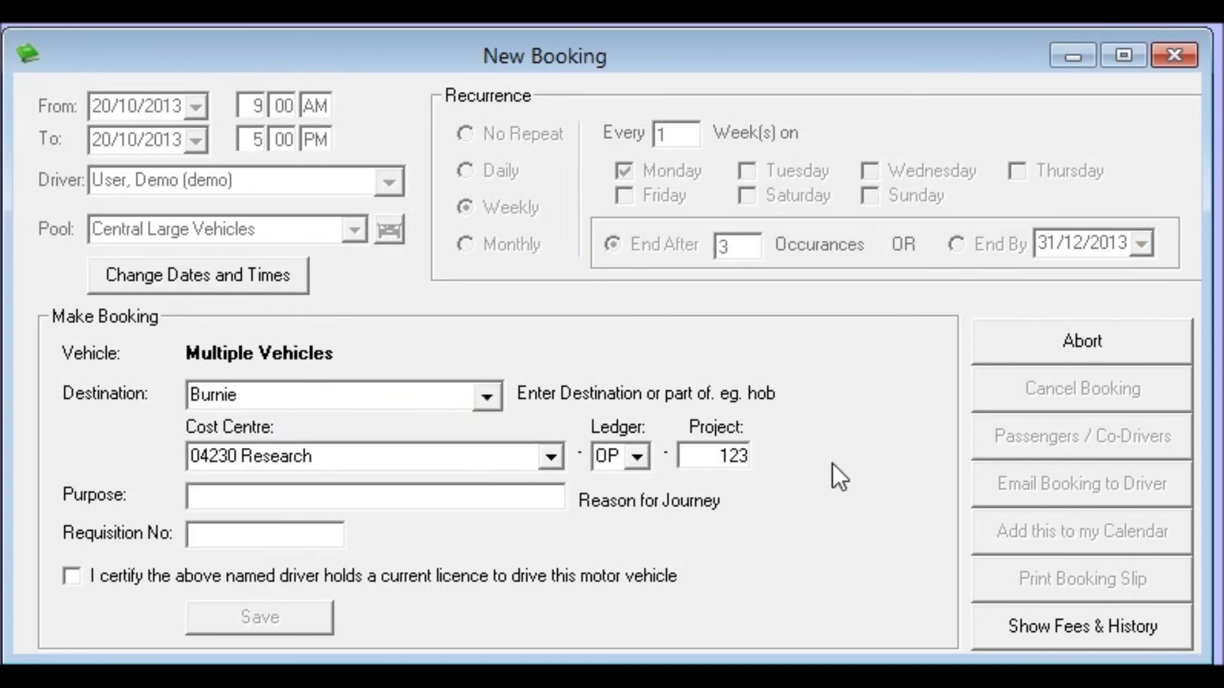
{"action": "left_click", "coordinate": [522, 495]}
{"action": "type", "text": "Meeting"}
{"action": "key", "text": "Tab"}
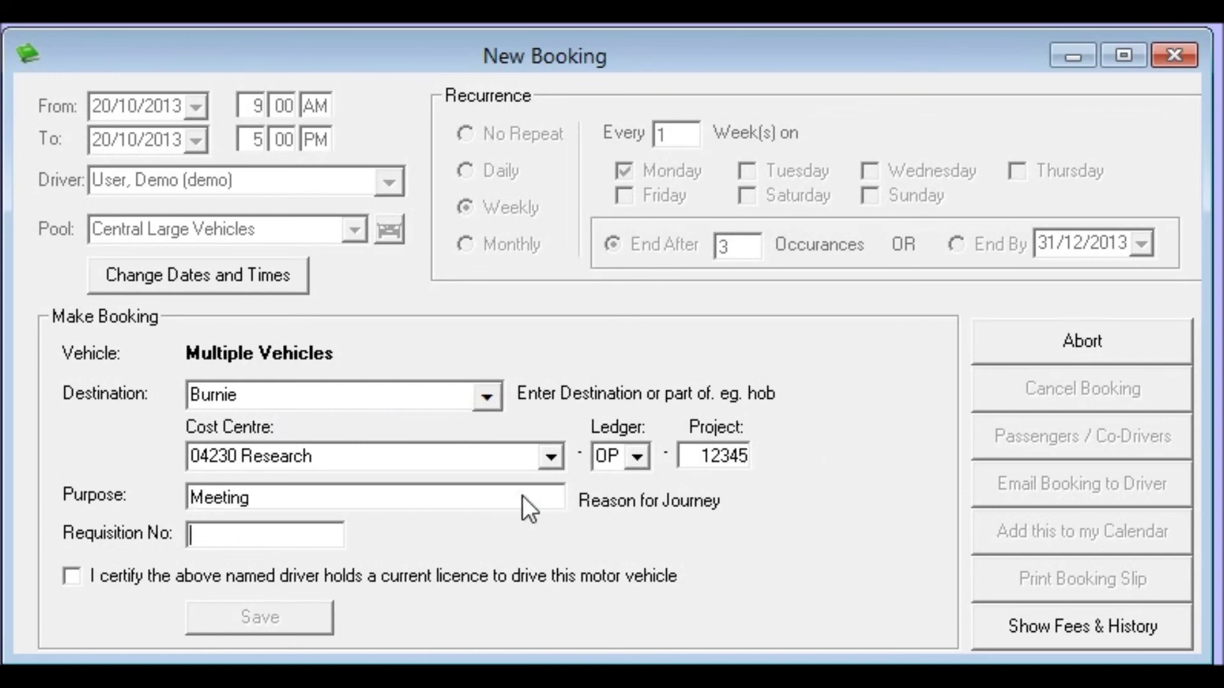
{"action": "type", "text": "N4321"}
{"action": "left_click", "coordinate": [119, 571]}
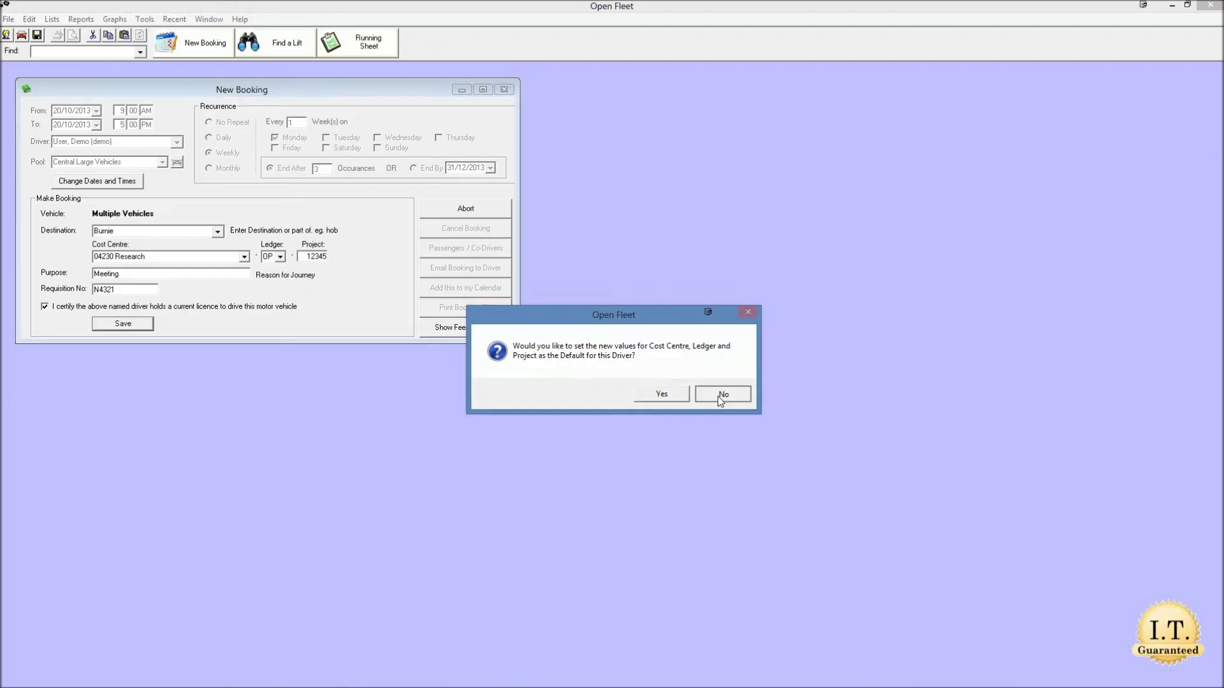
Step: Save the weekly Burnie booking as three recurring bookings on different vehicles
{"action": "left_click", "coordinate": [717, 396]}
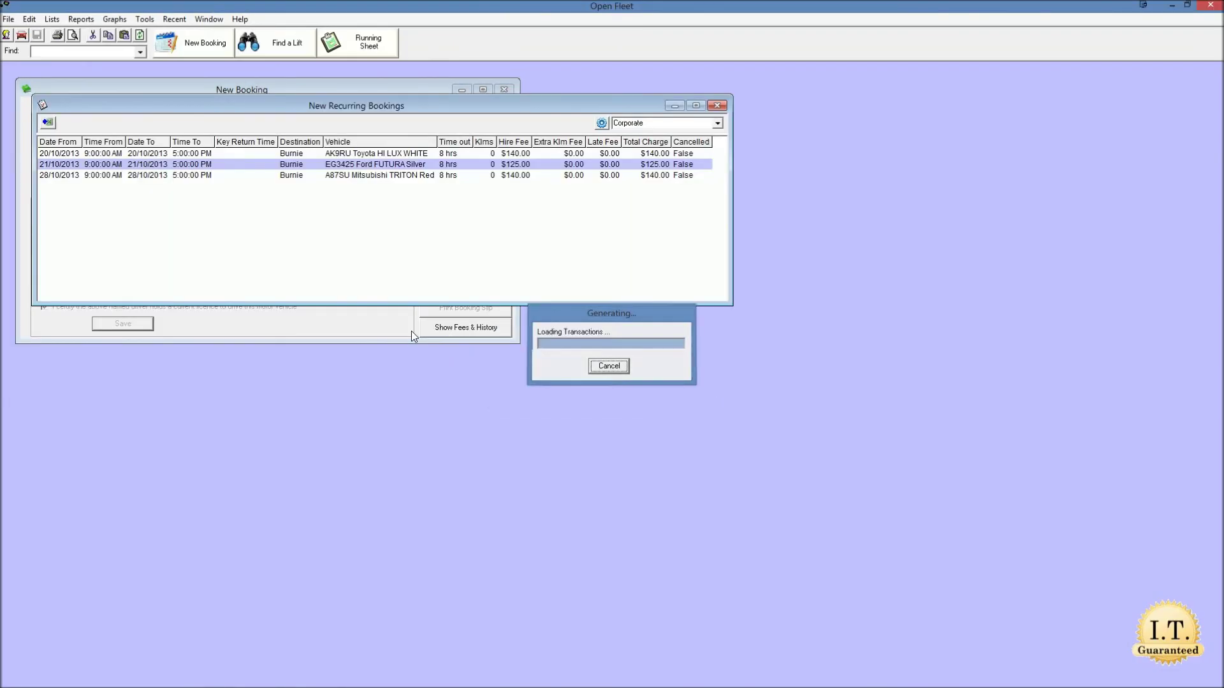